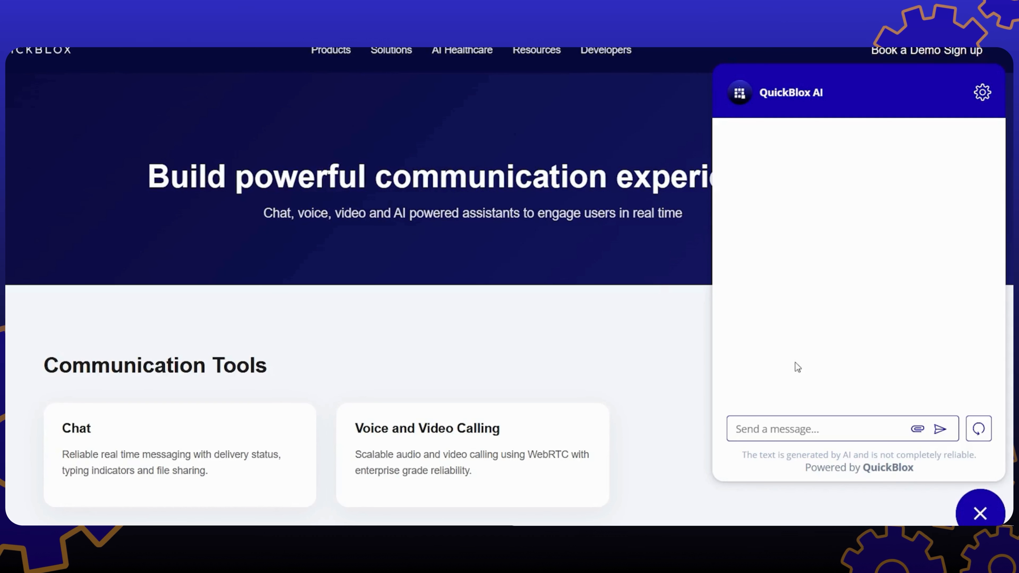
click(771, 423)
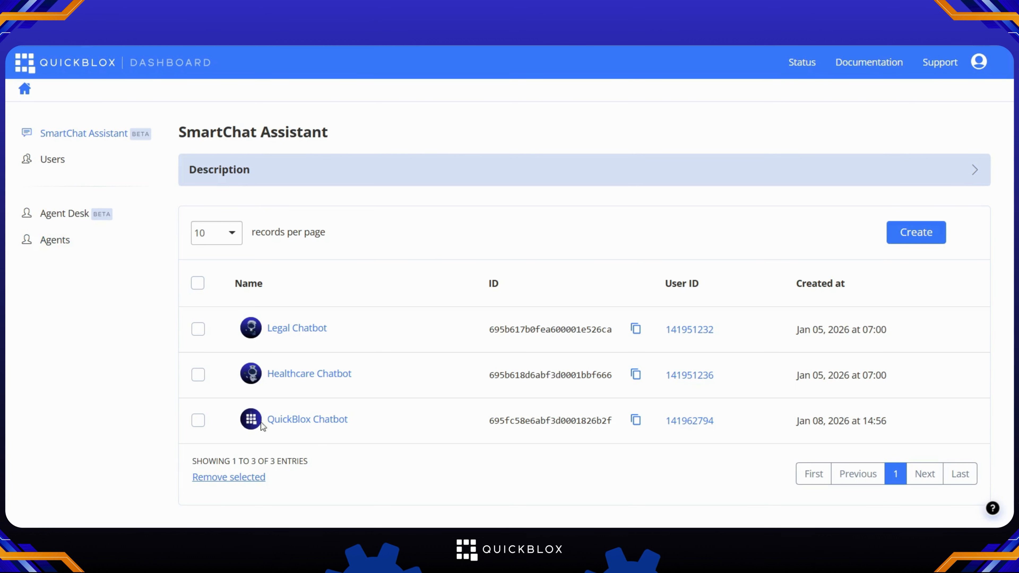
Open the QuickBlox Chatbot's widget settings and enable adding the widget to the website.
click(322, 430)
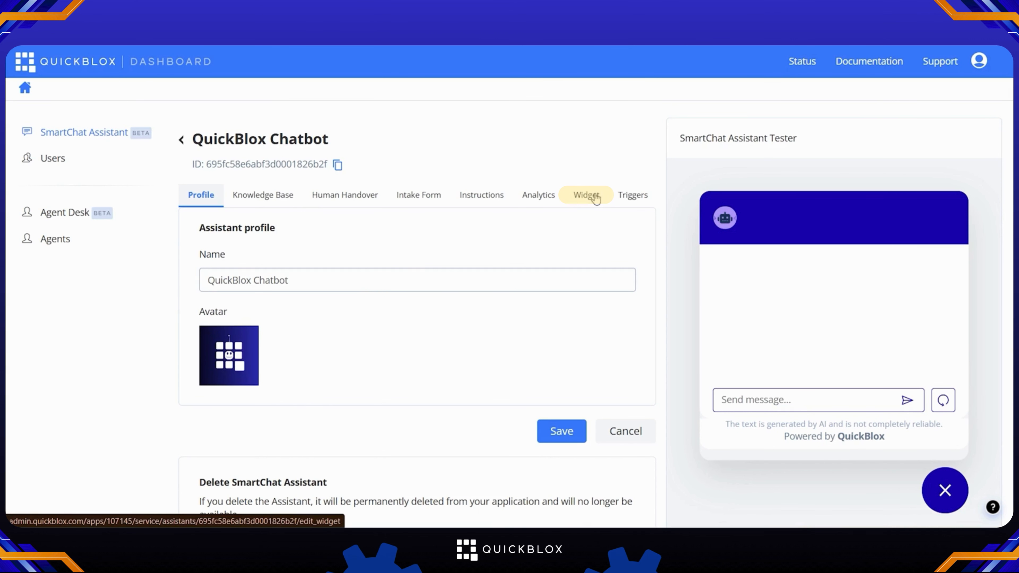
click(593, 201)
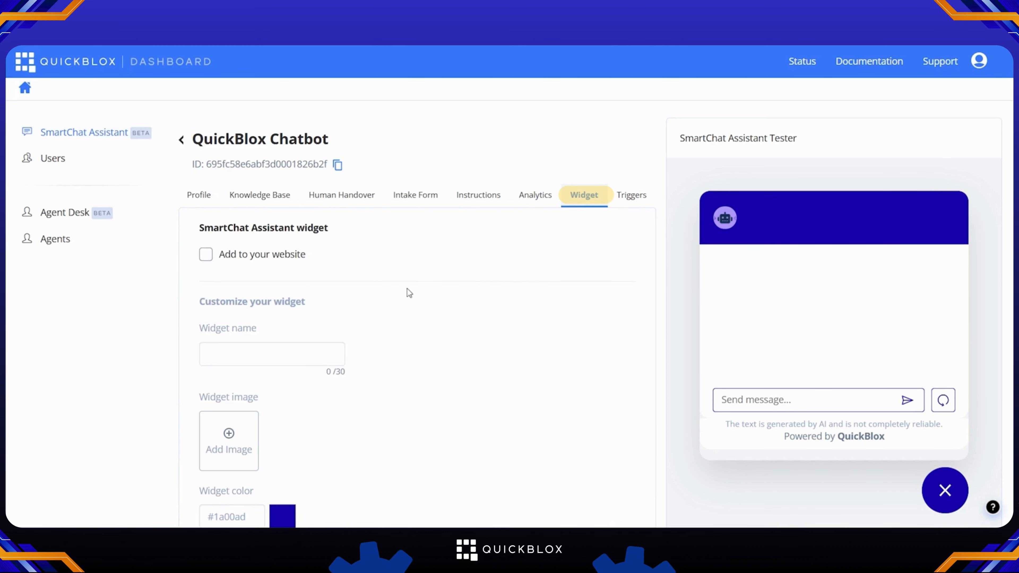
scroll(360, 295, down, 2)
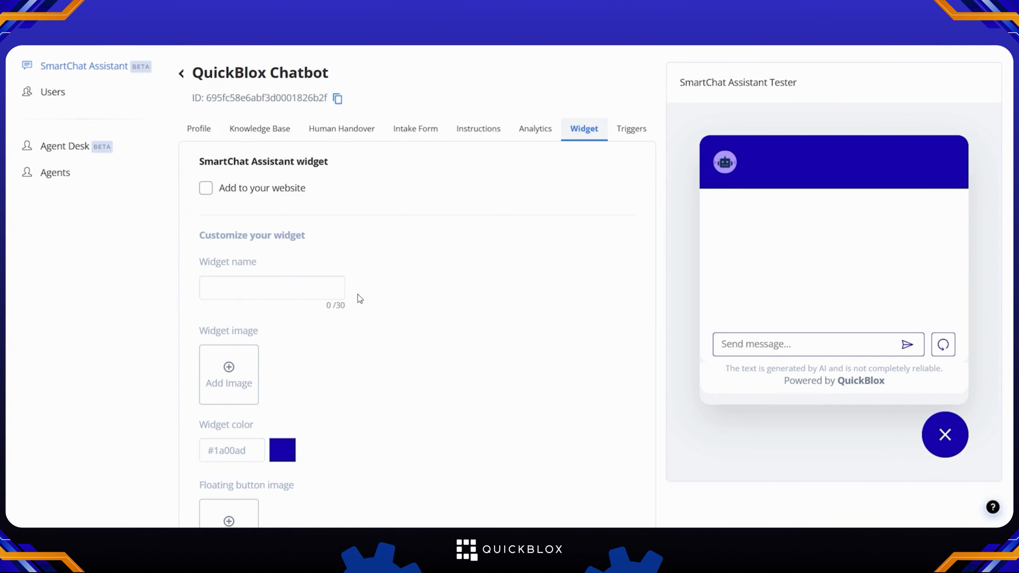
click(206, 189)
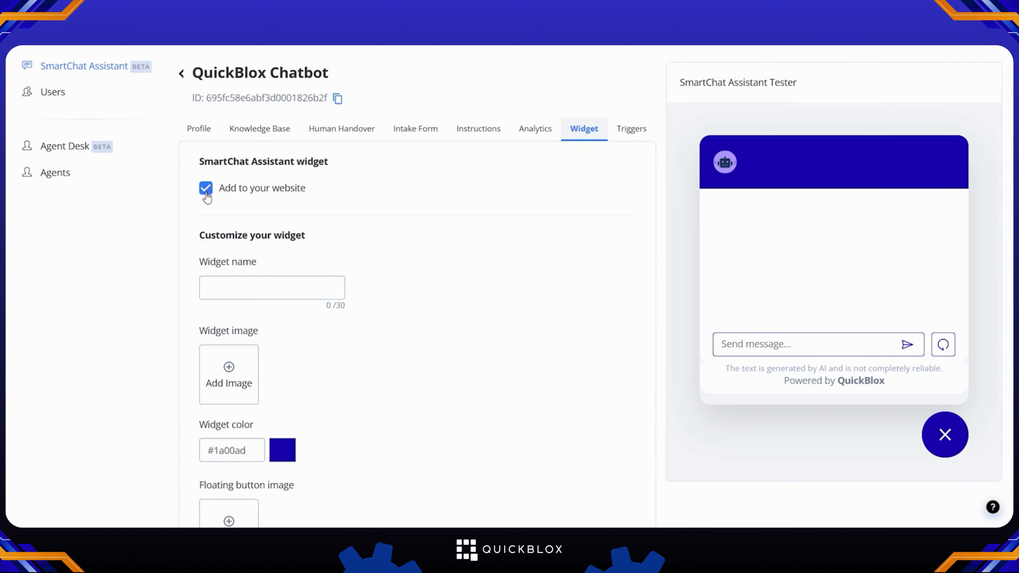
Name the widget "QuickBlox AI".
click(228, 279)
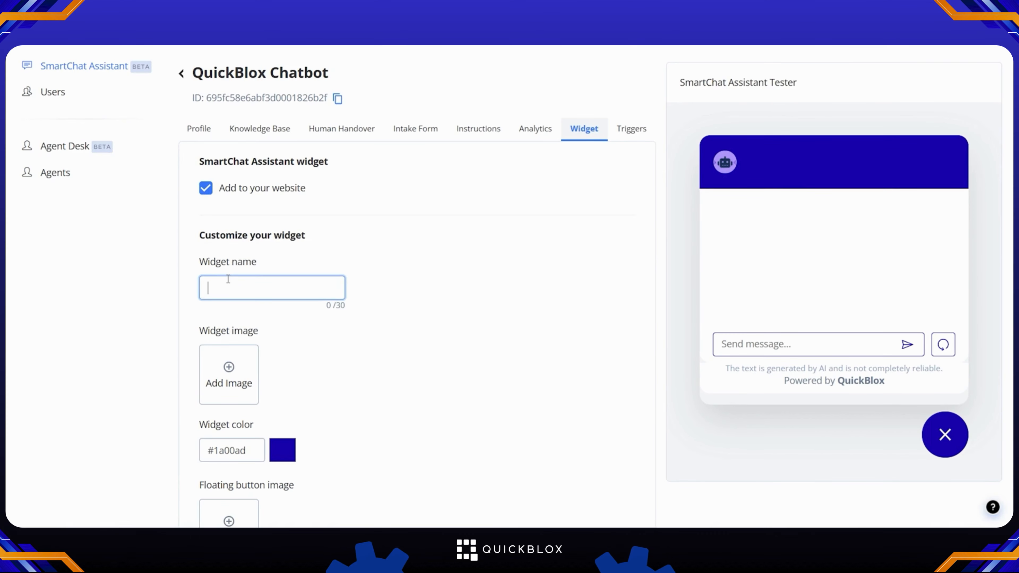
text(Quick)
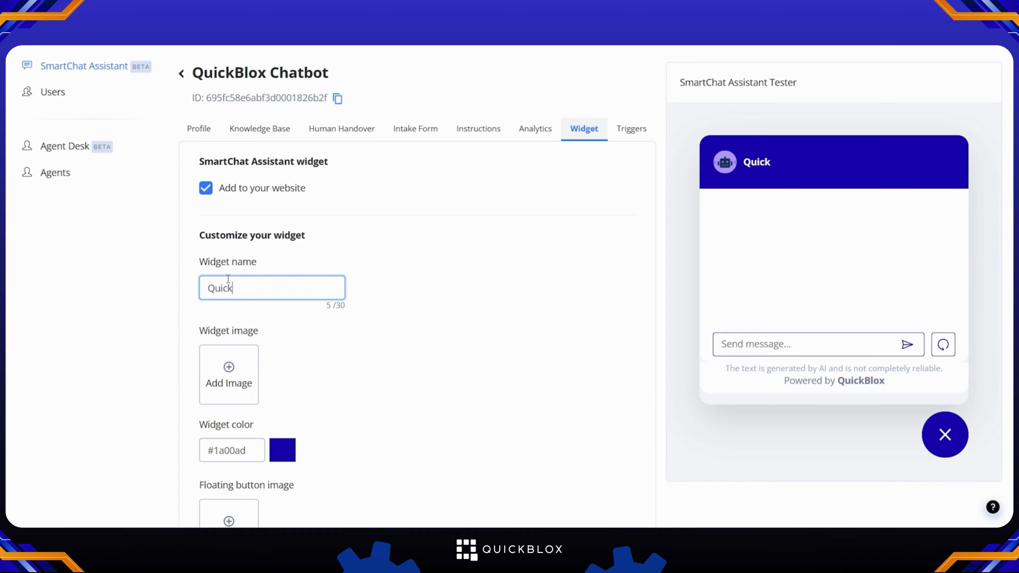
text(Blox AI)
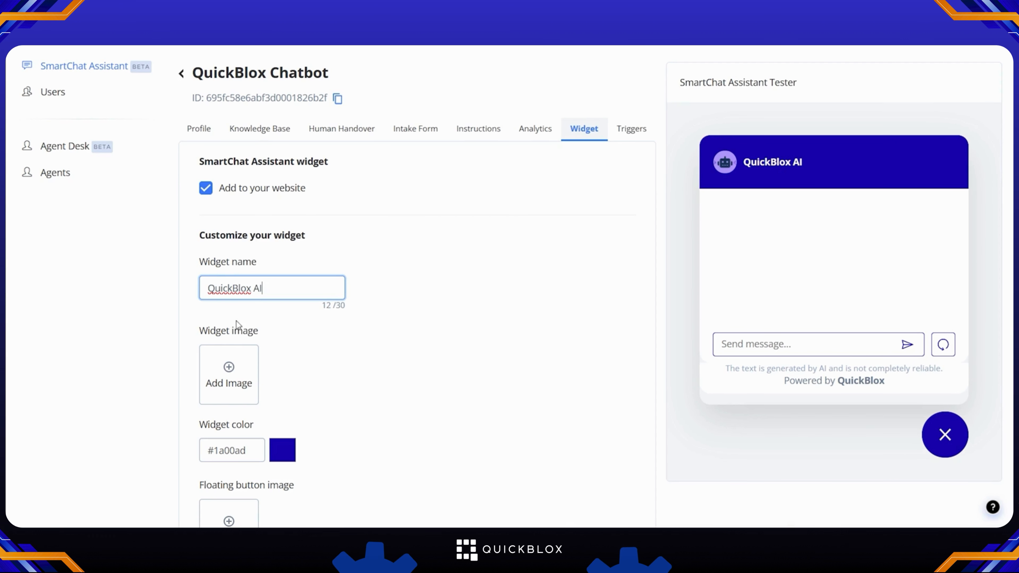
Upload the Widget Icon file from the Avatar folder as the widget image.
click(229, 377)
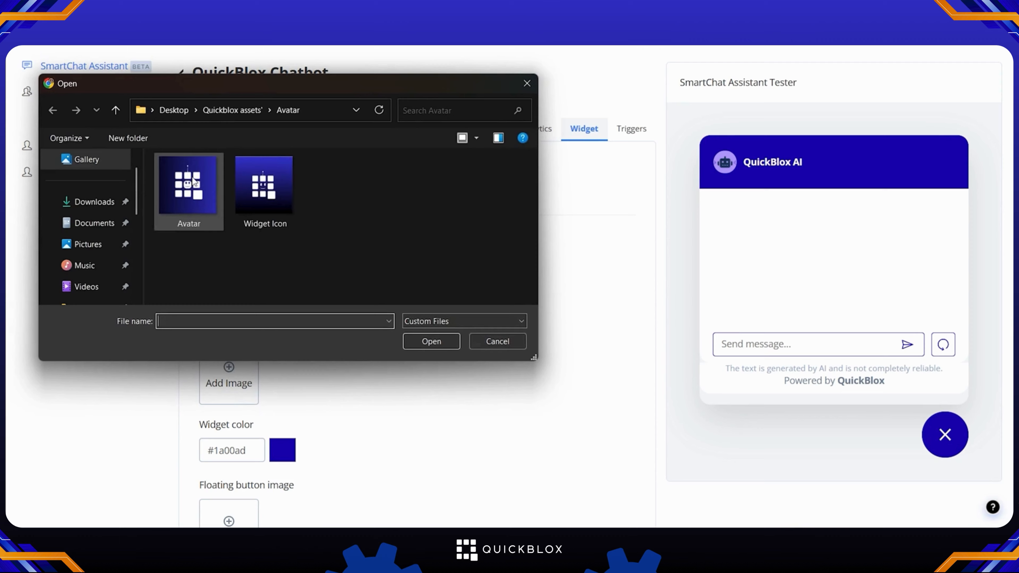
click(252, 177)
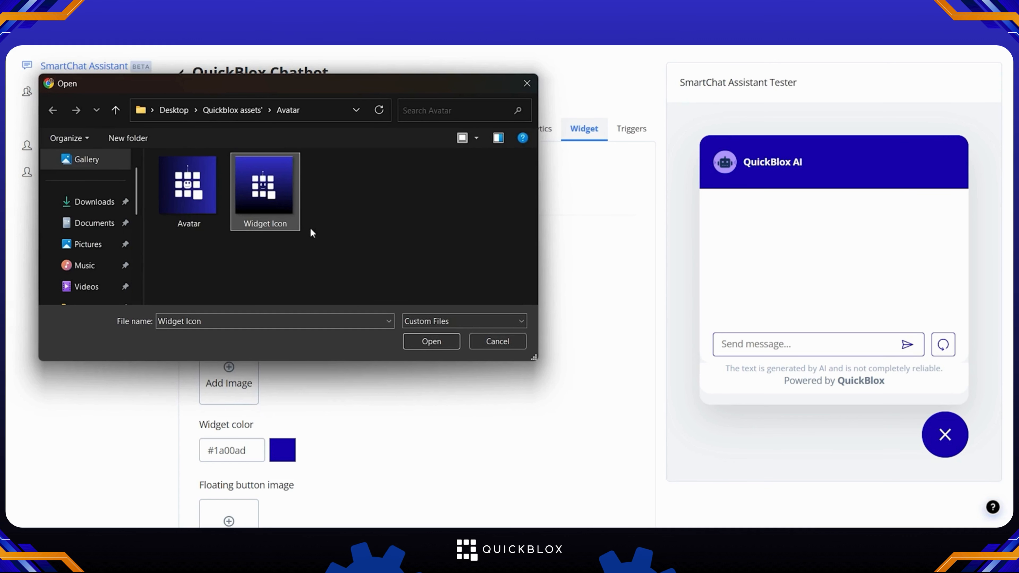
click(429, 342)
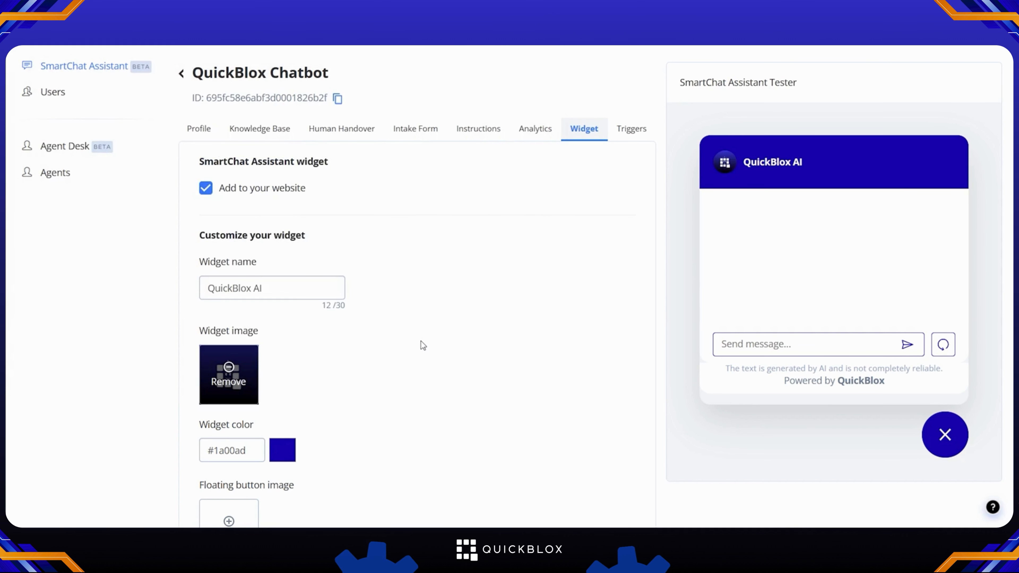
Copy the code snippet for displaying the assistant widget within a webpage.
scroll(420, 342, down, 5)
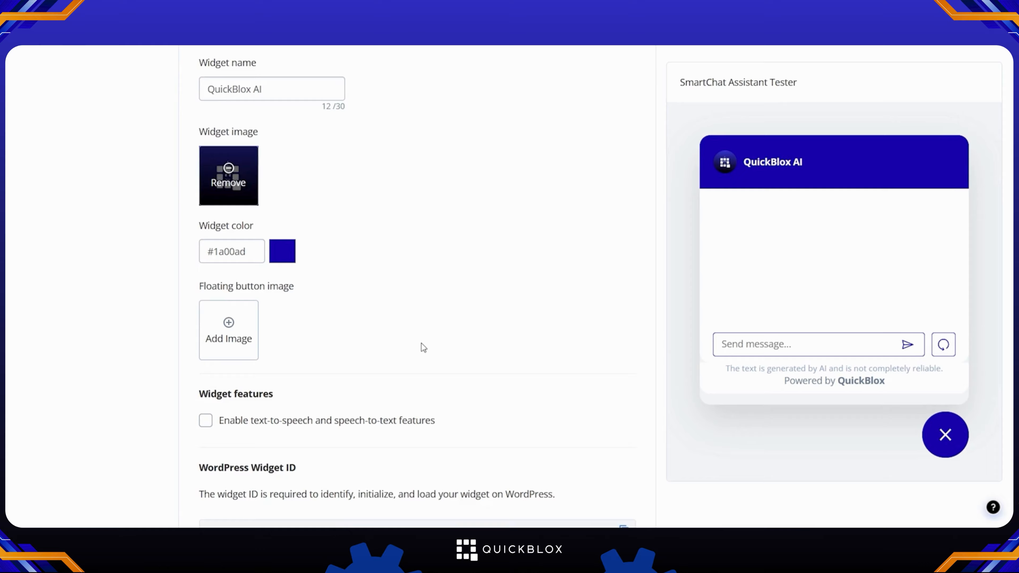
scroll(421, 344, down, 10)
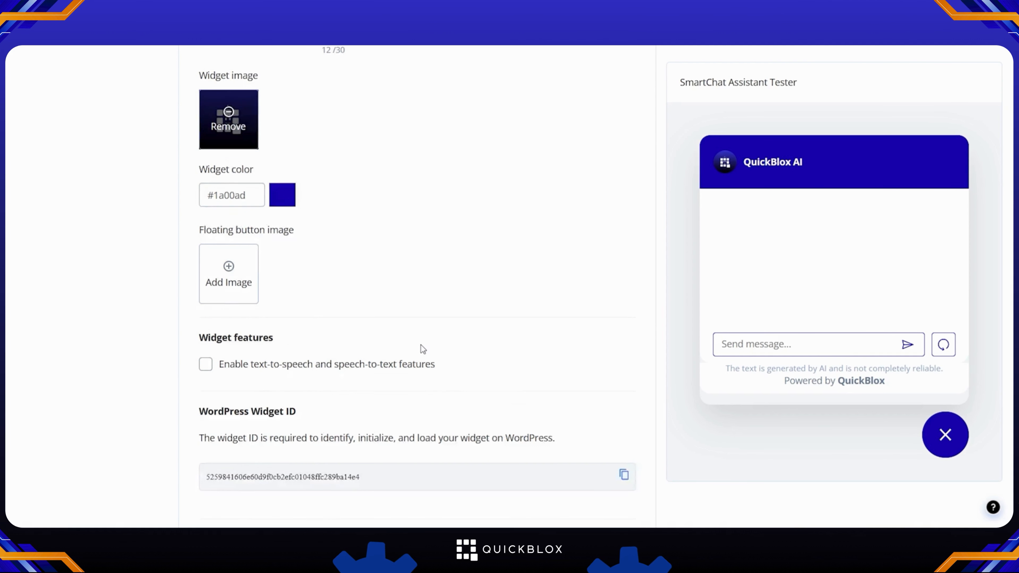
scroll(420, 344, down, 2)
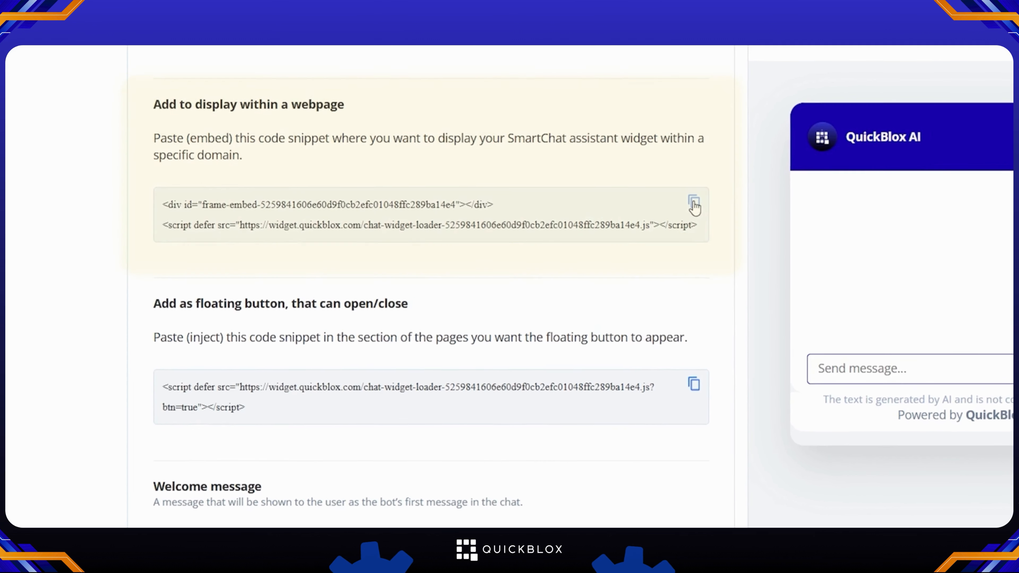
click(701, 202)
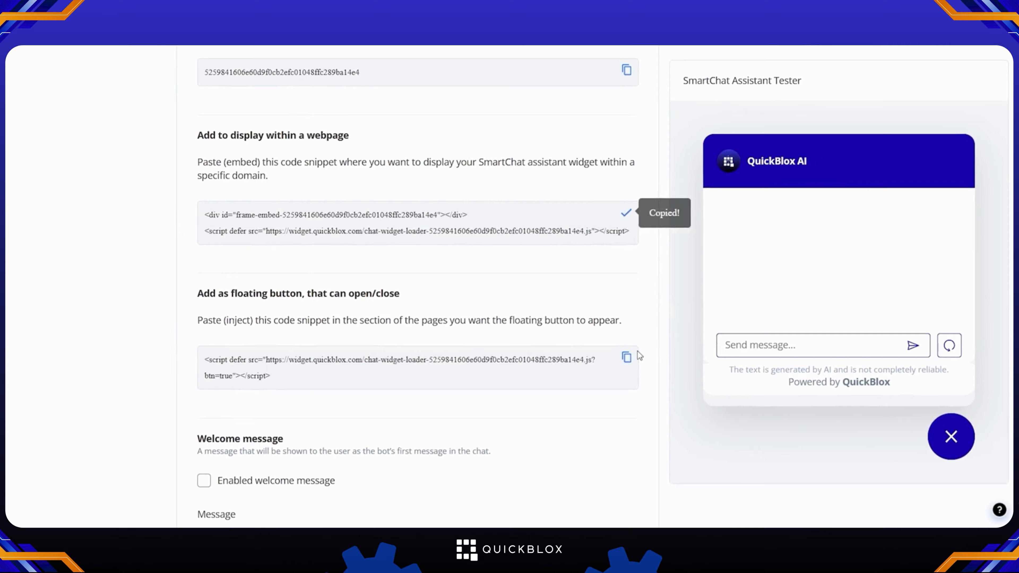
Switch to Notepad, paste the snippet below the PASTE DIV HERE comment in the index file, and cut its script line out.
click(763, 527)
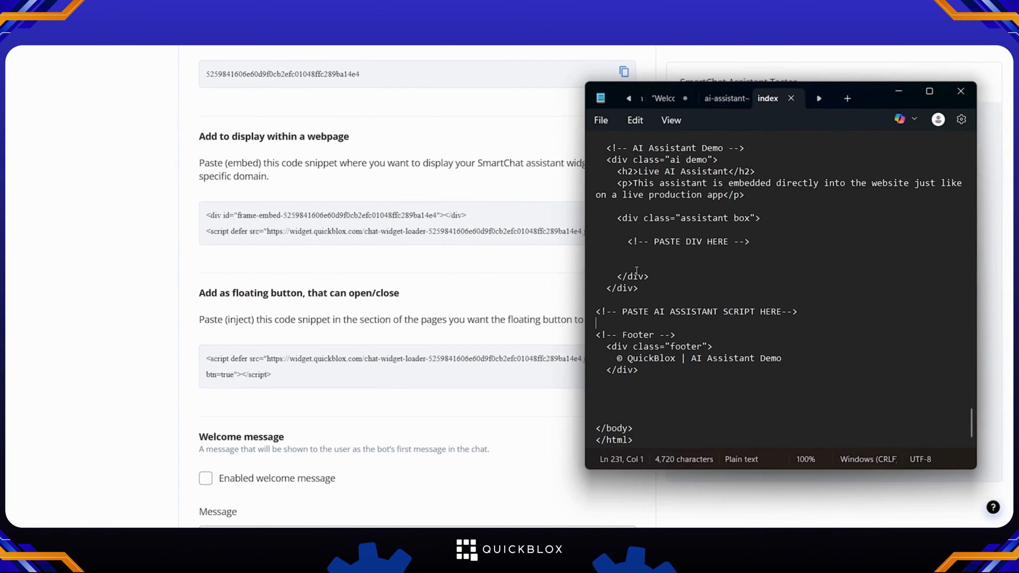
click(633, 261)
key(ctrl+v)
drag(596, 278, 796, 301)
key(ctrl+x)
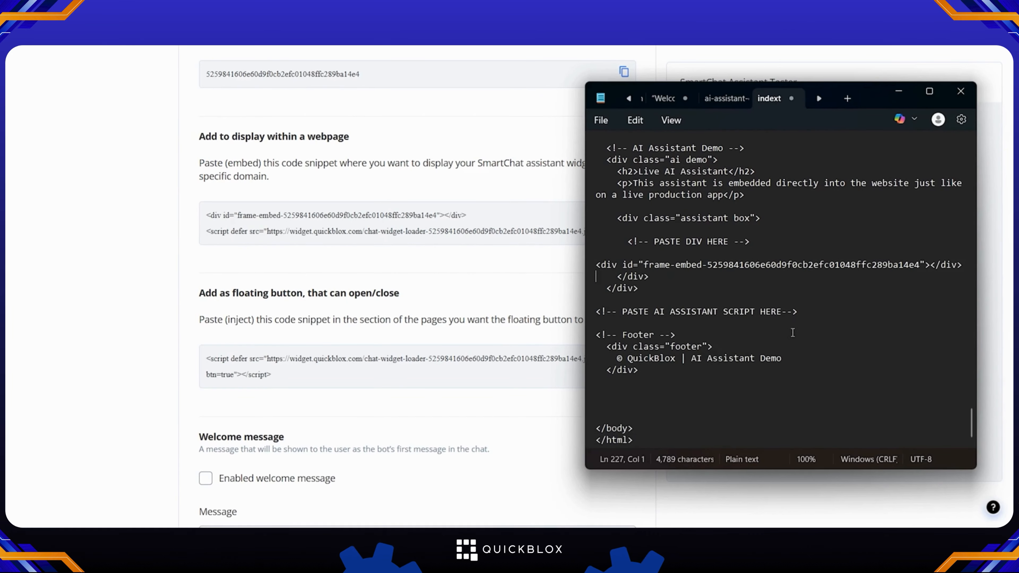
Paste the script line below the PASTE AI ASSISTANT SCRIPT HERE comment, save the index file and minimize the editor.
click(628, 321)
key(ctrl+v)
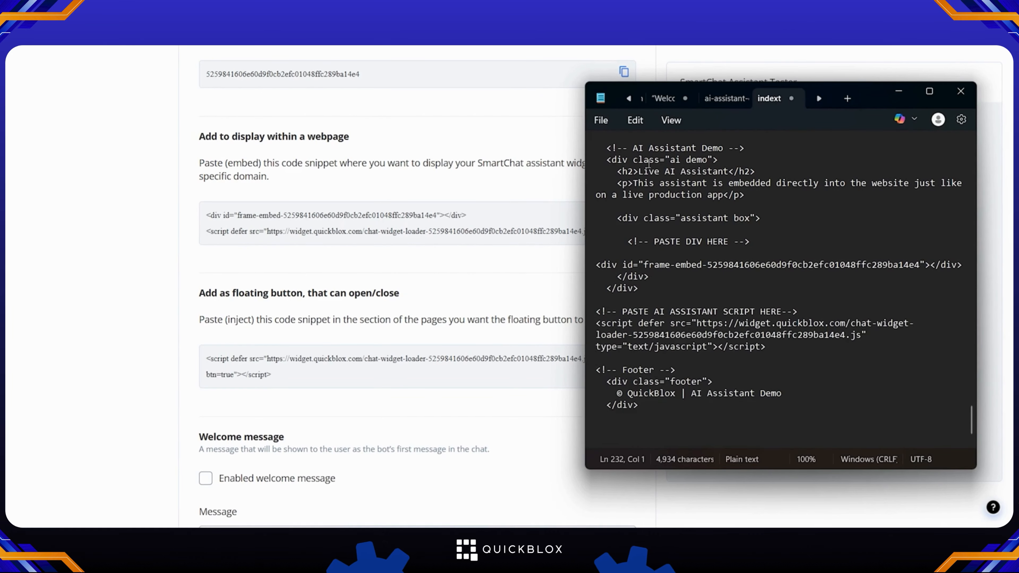
click(601, 120)
click(625, 251)
click(899, 91)
Save the chatbot's widget settings in the dashboard.
scroll(472, 315, down, 2)
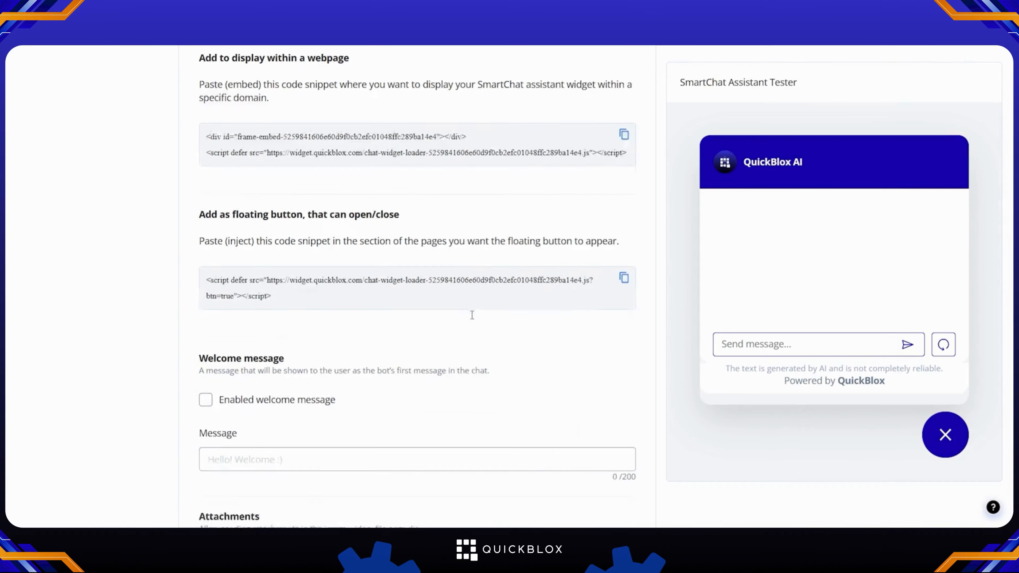
scroll(472, 316, down, 10)
click(537, 432)
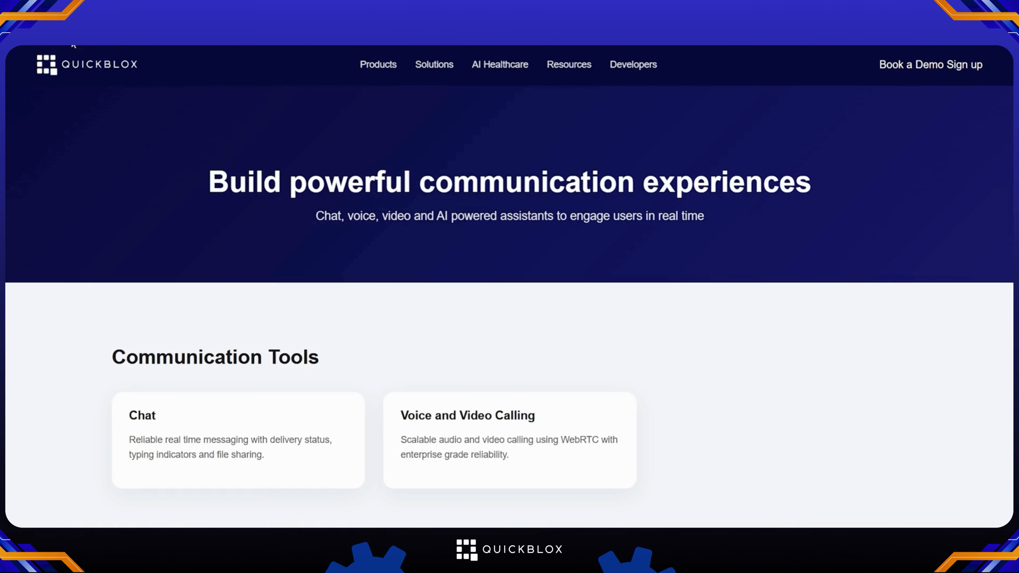
Ask the embedded Live AI Assistant on the demo website "Tell me About QuickBlox Services." and read through its reply.
scroll(479, 275, down, 10)
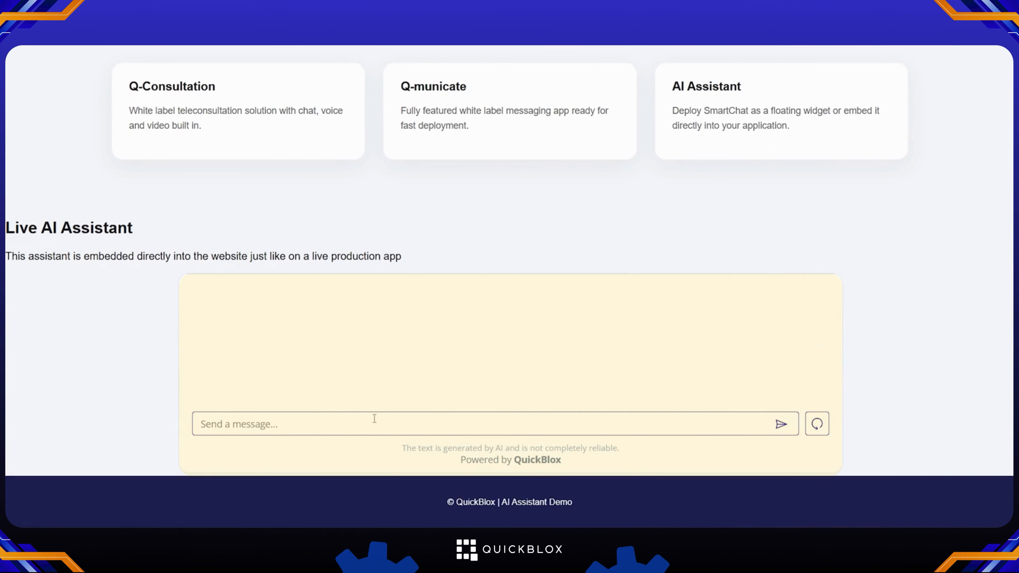
text(Tell me Ab)
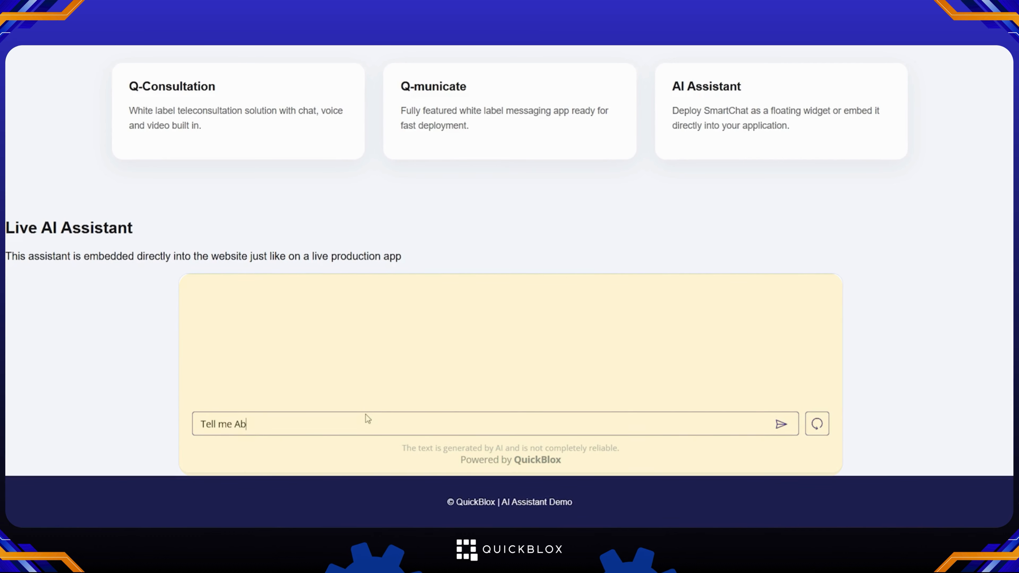
text(out QuickBlox)
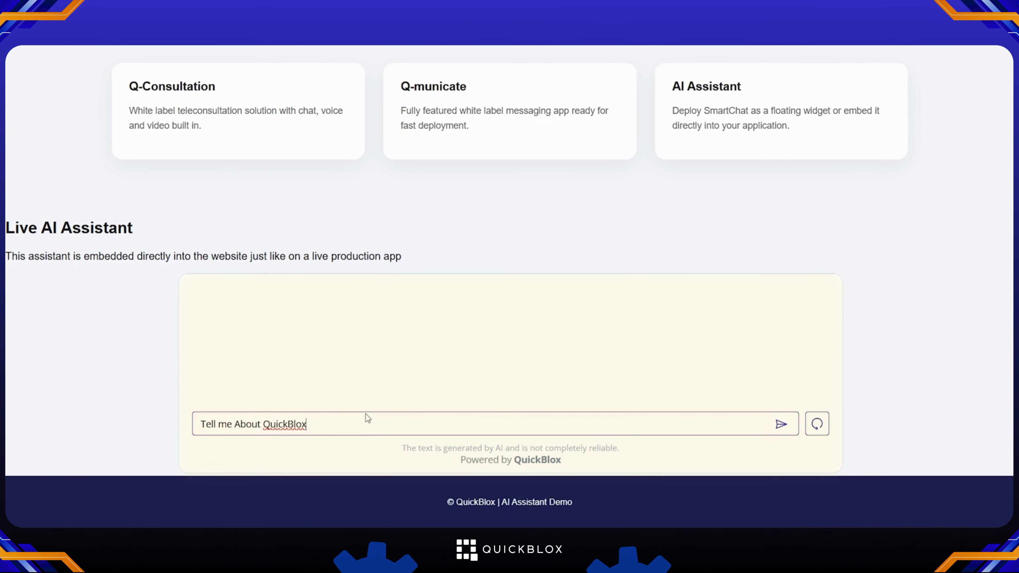
text( Services)
key(Return)
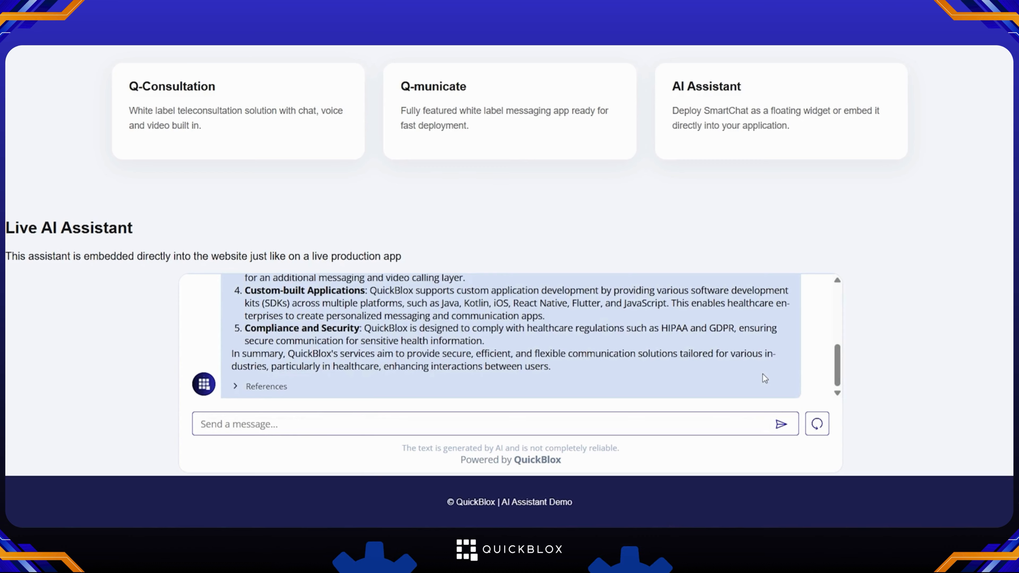
scroll(261, 371, up, 10)
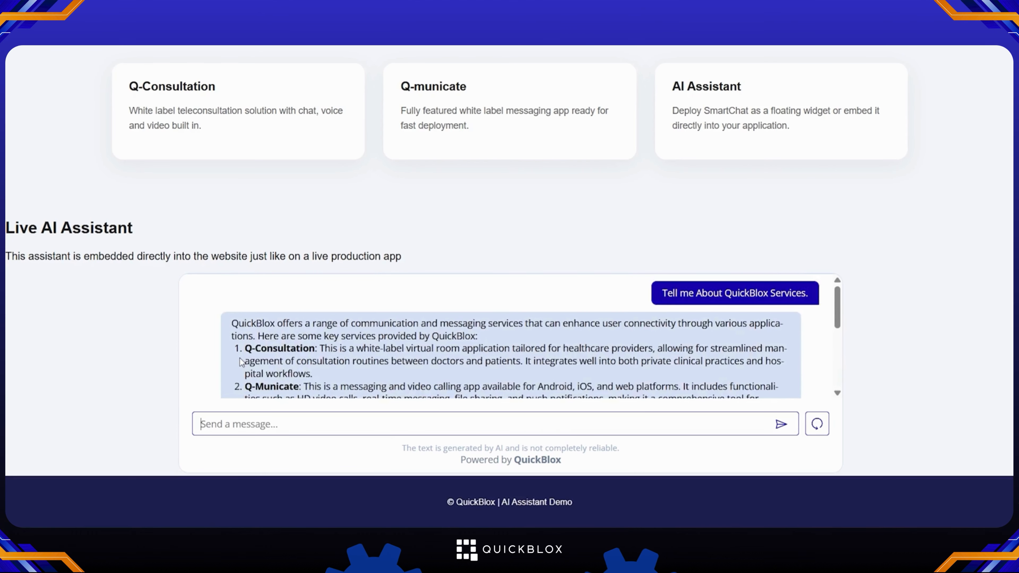
scroll(249, 366, down, 3)
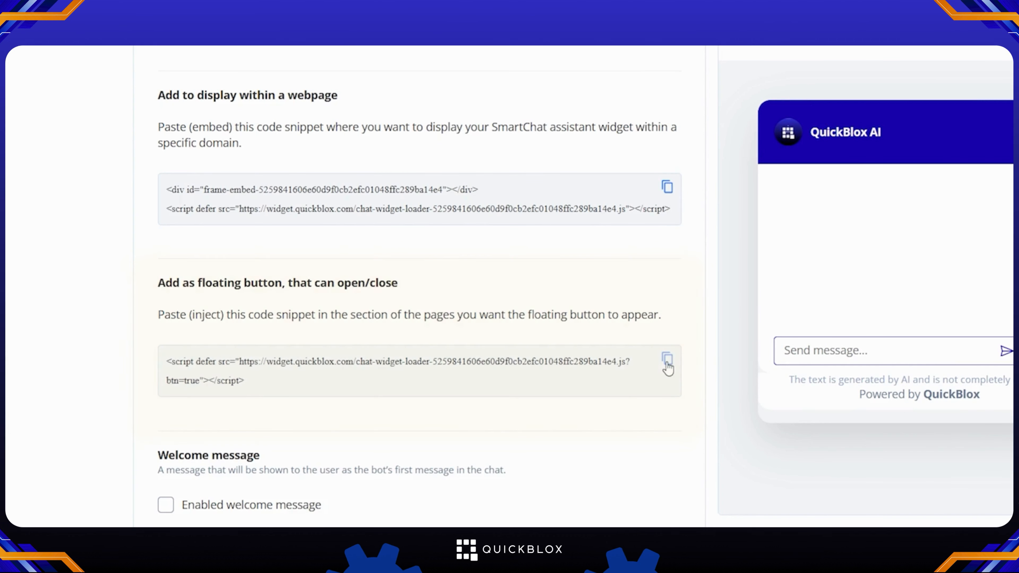
Copy the floating button snippet from the widget settings and delete the embedded widget's script and div lines from the index file.
click(667, 360)
key(alt+Tab)
drag(771, 348, 590, 328)
key(BackSpace)
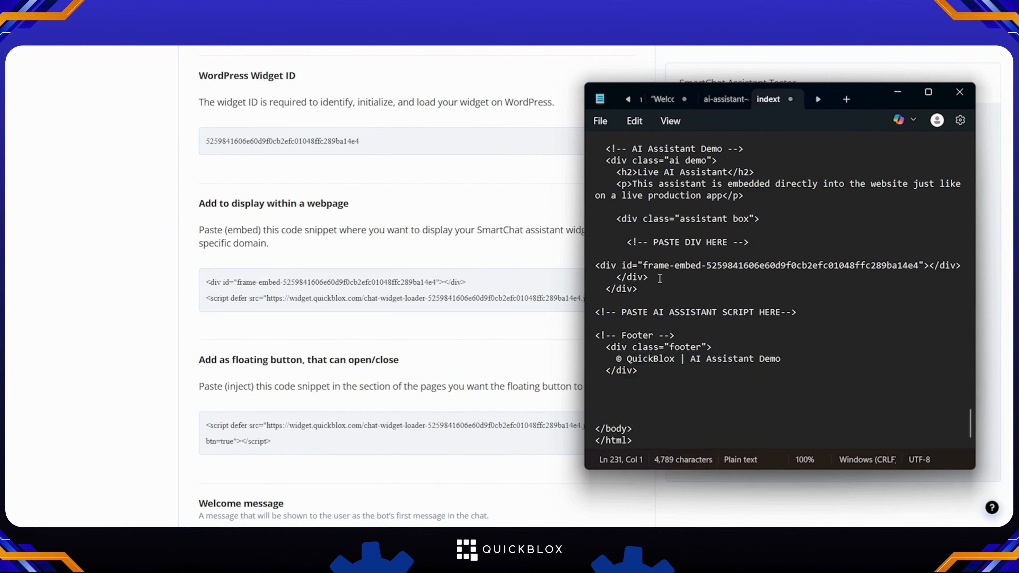
drag(659, 277, 964, 269)
key(BackSpace)
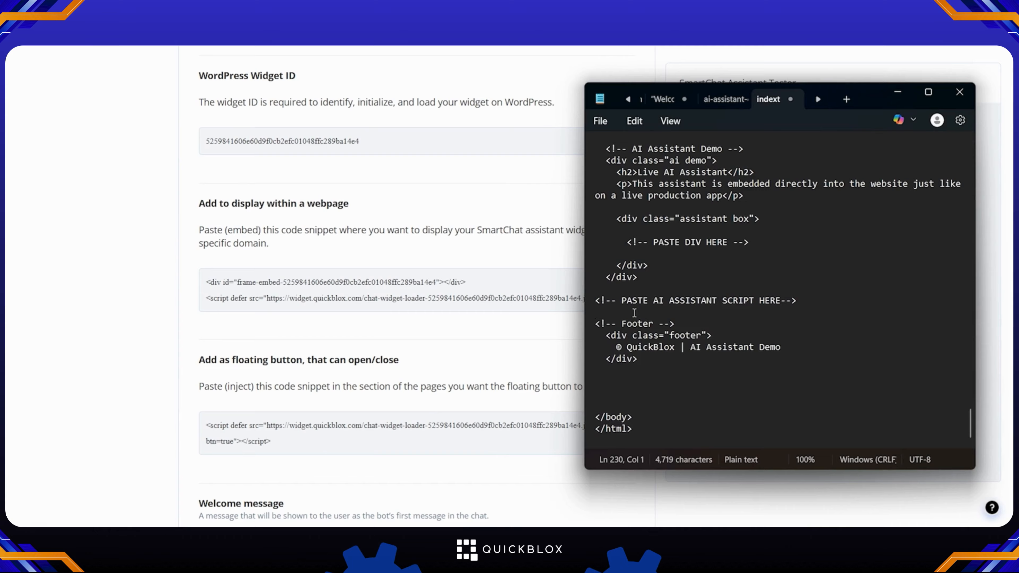
Paste the floating button script below the PASTE AI ASSISTANT SCRIPT HERE comment, save the index file and minimize the editor.
key(ctrl+v)
click(600, 120)
click(620, 252)
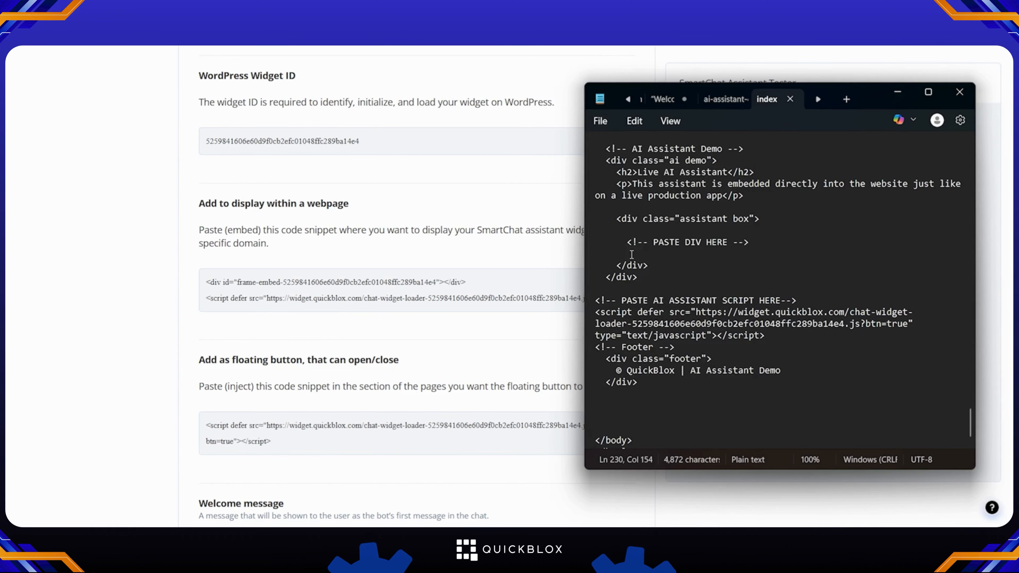
click(898, 93)
Upload the Widget Icon file as the floating button image and save the widget settings.
scroll(469, 283, up, 2)
scroll(468, 284, up, 5)
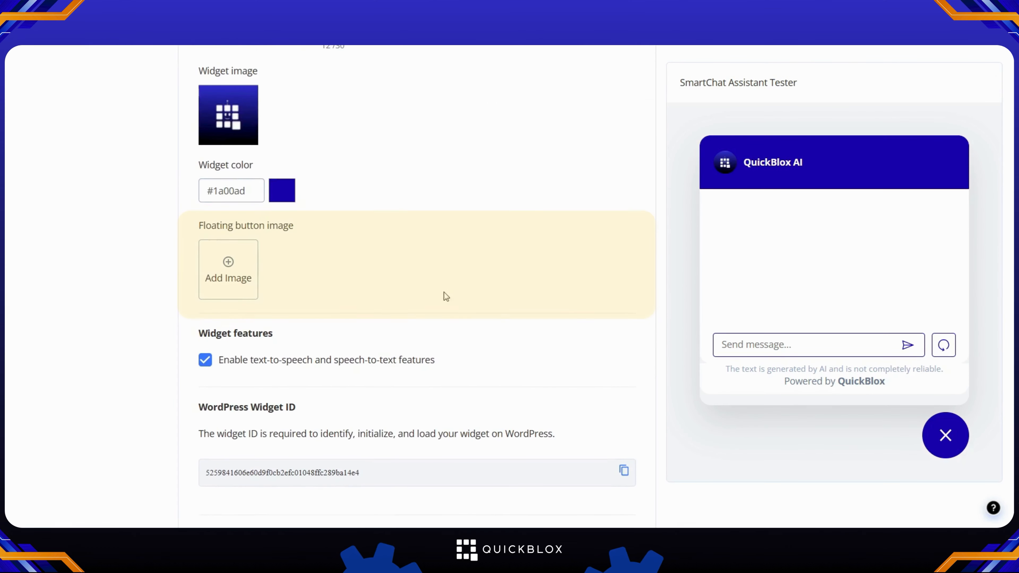
click(229, 266)
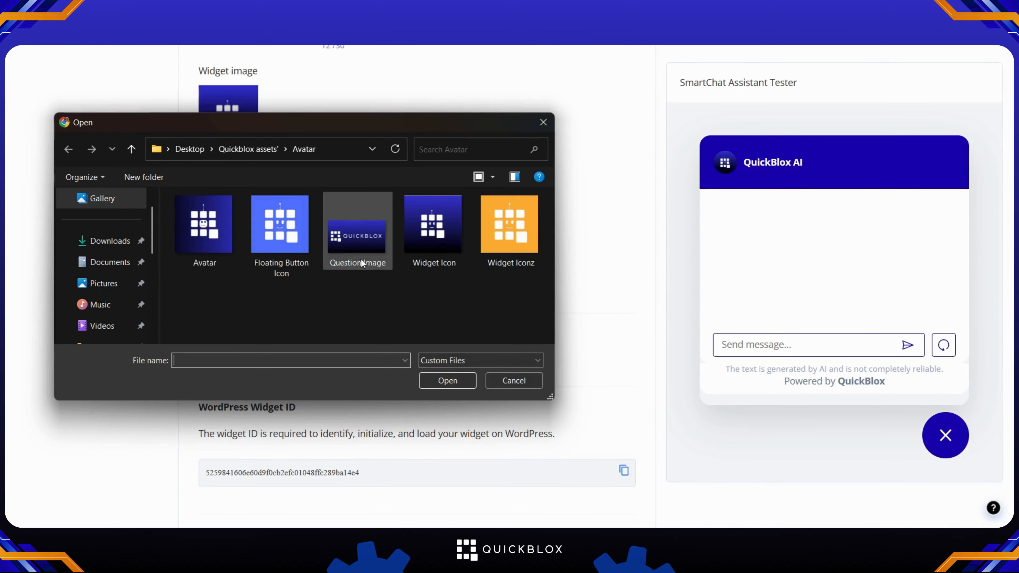
click(417, 261)
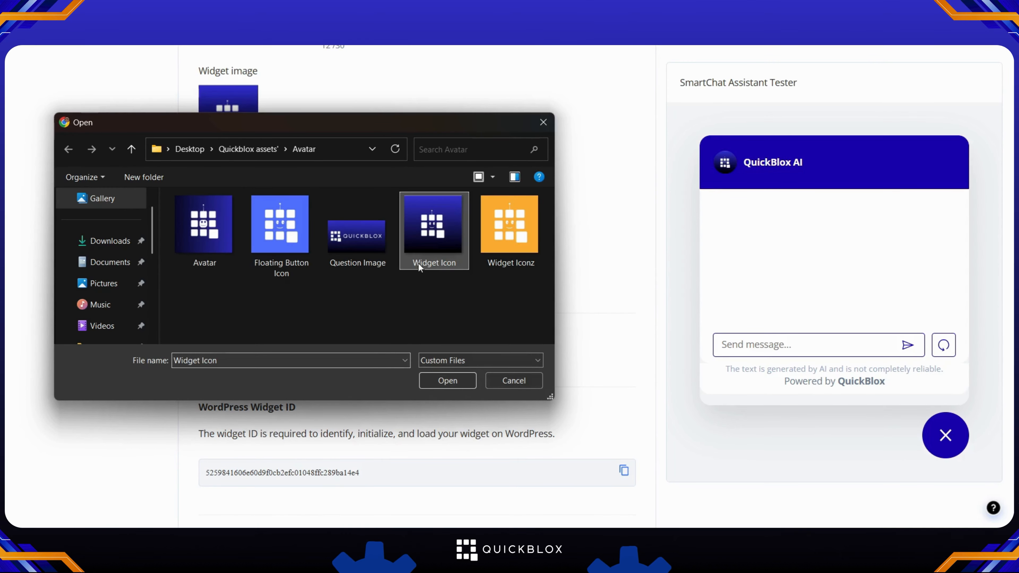
click(440, 380)
scroll(441, 375, down, 15)
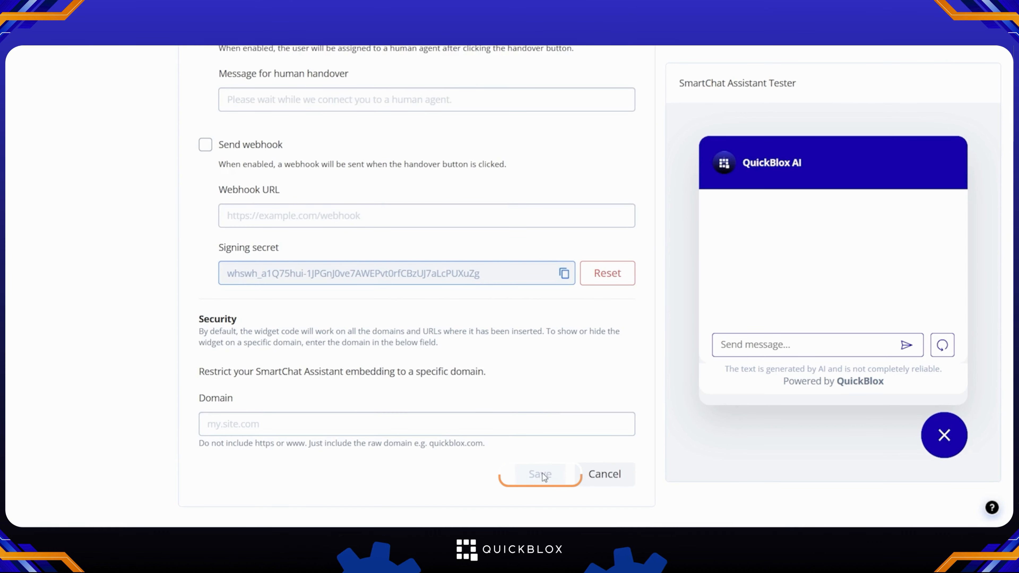
scroll(424, 223, up, 1)
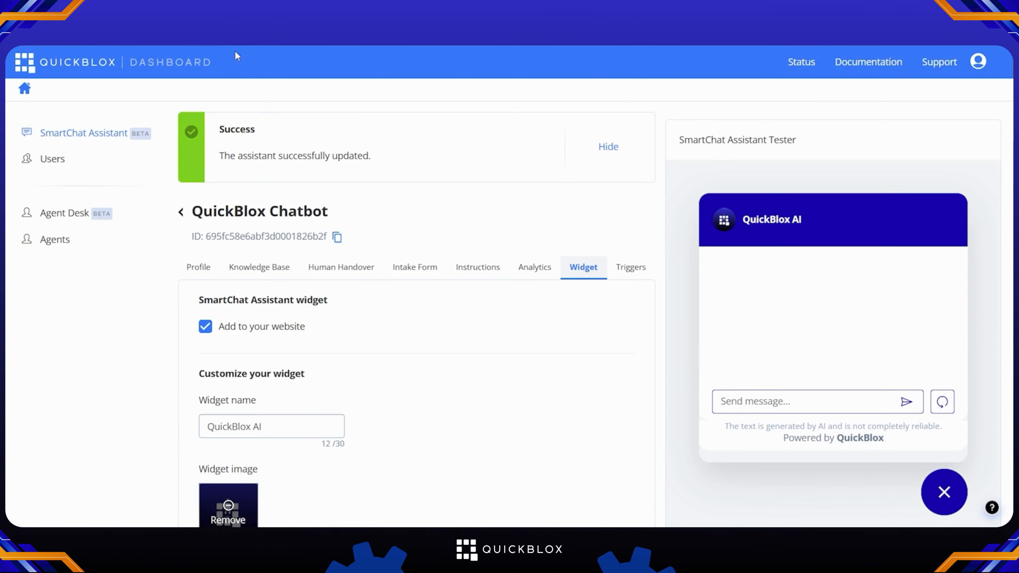
Ask the floating chat widget on the demo website "Does QuickBlox have a support team?" and close the chat after its reply.
text(Doe)
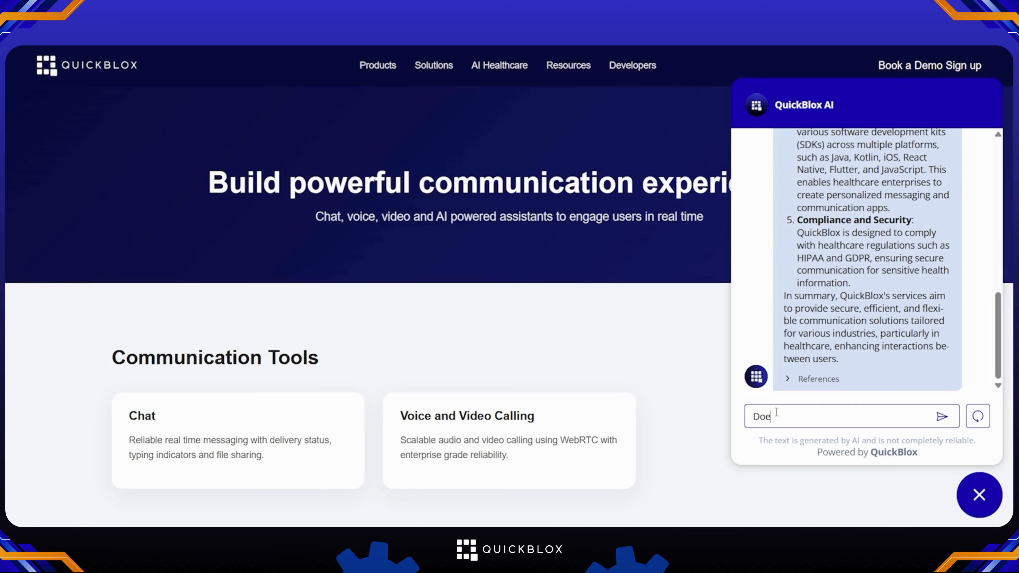
text(s QuickBlox have a support team?)
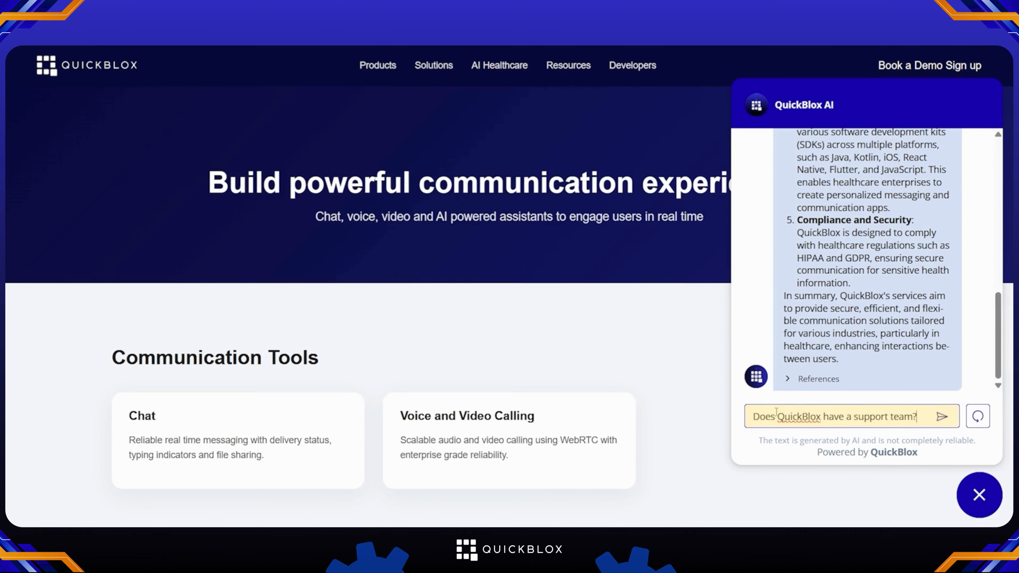
key(Return)
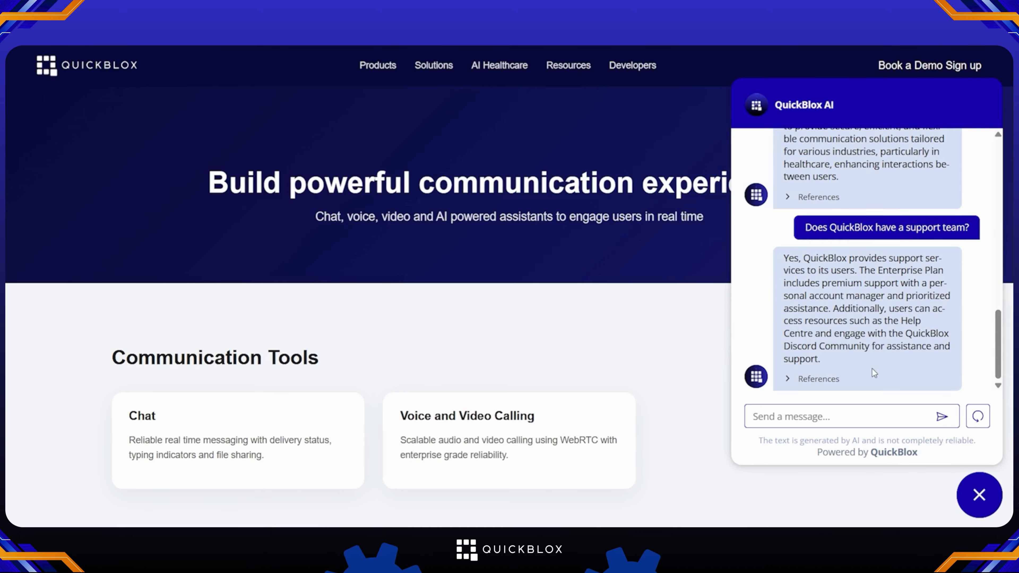
click(972, 492)
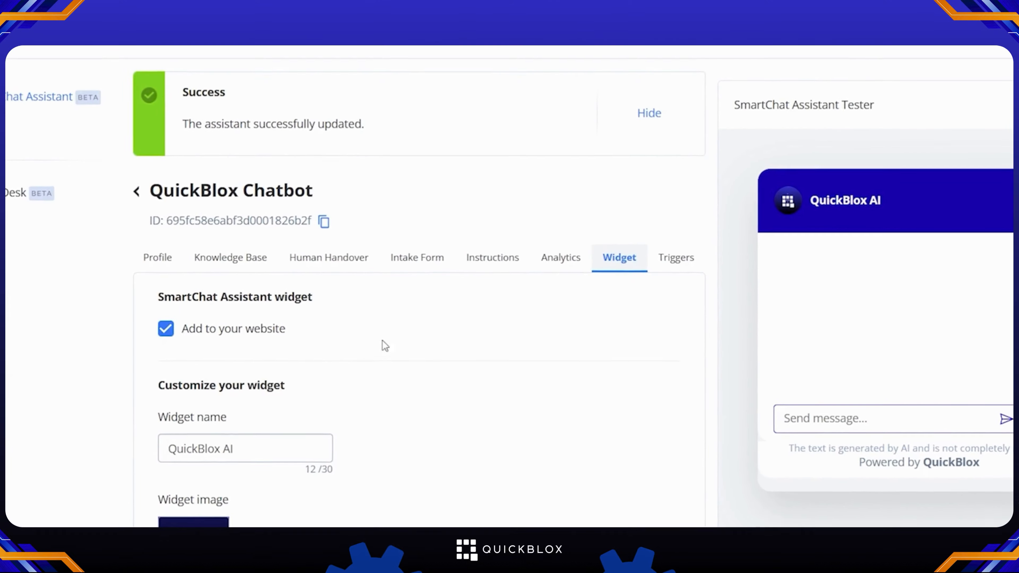
Enable the text-to-speech and speech-to-text features in the assistant's widget settings and save.
scroll(382, 340, down, 8)
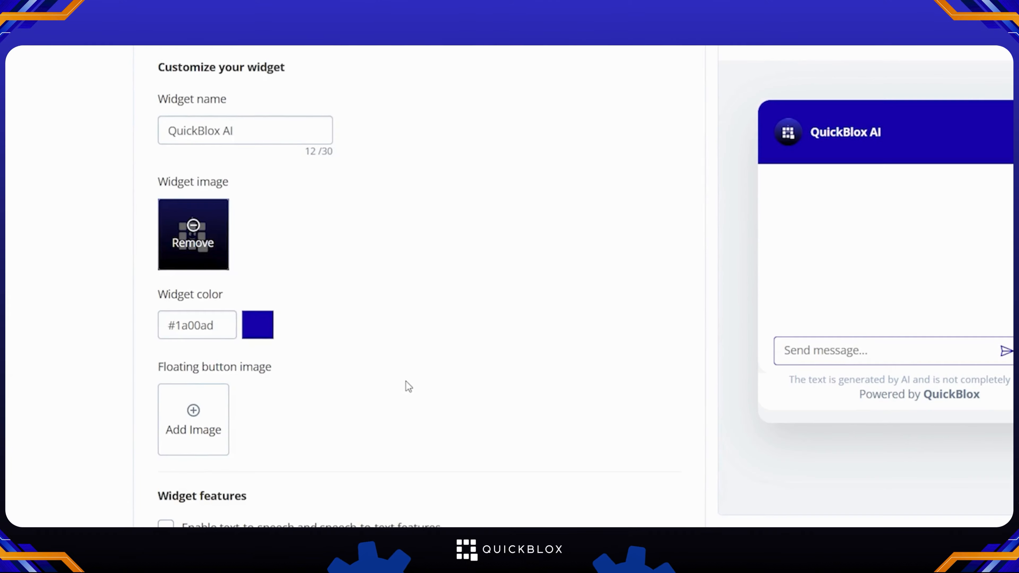
scroll(407, 384, down, 6)
scroll(538, 241, up, 2)
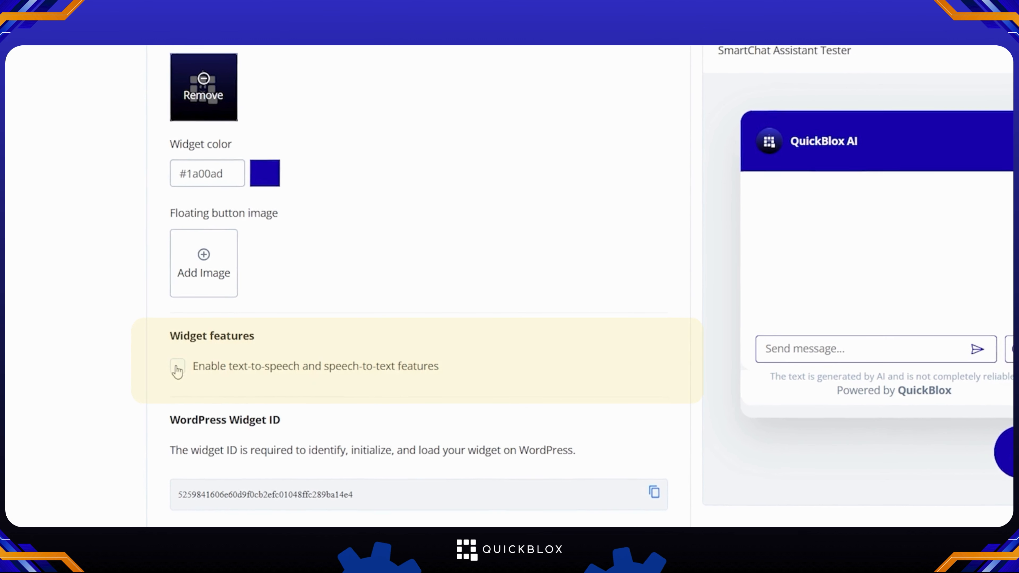
click(166, 369)
scroll(579, 389, down, 15)
click(547, 428)
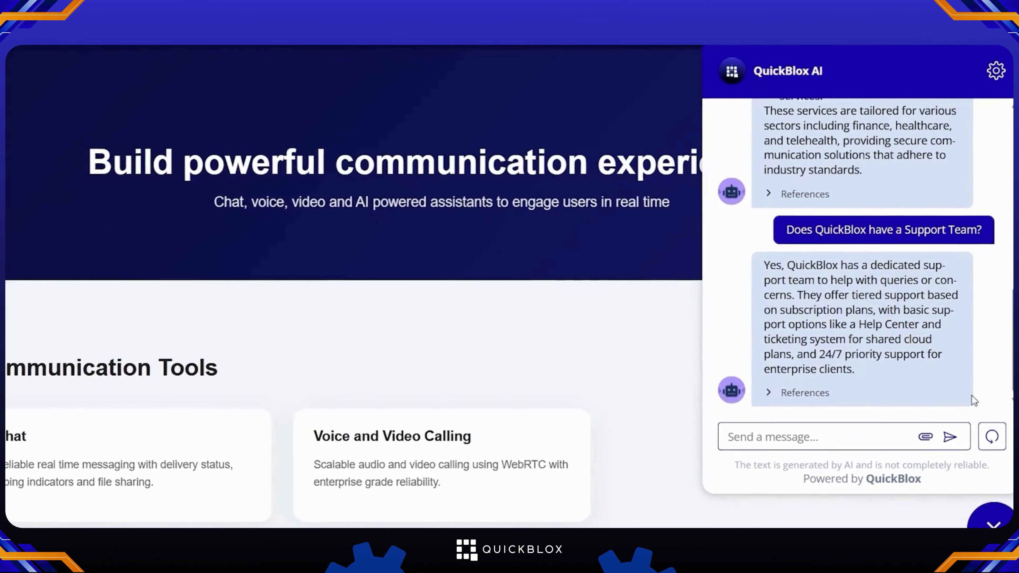
Enable voice chat in the website's chat widget, ask by voice "How Can i get started with QuickBlox?" and read the reply.
click(993, 78)
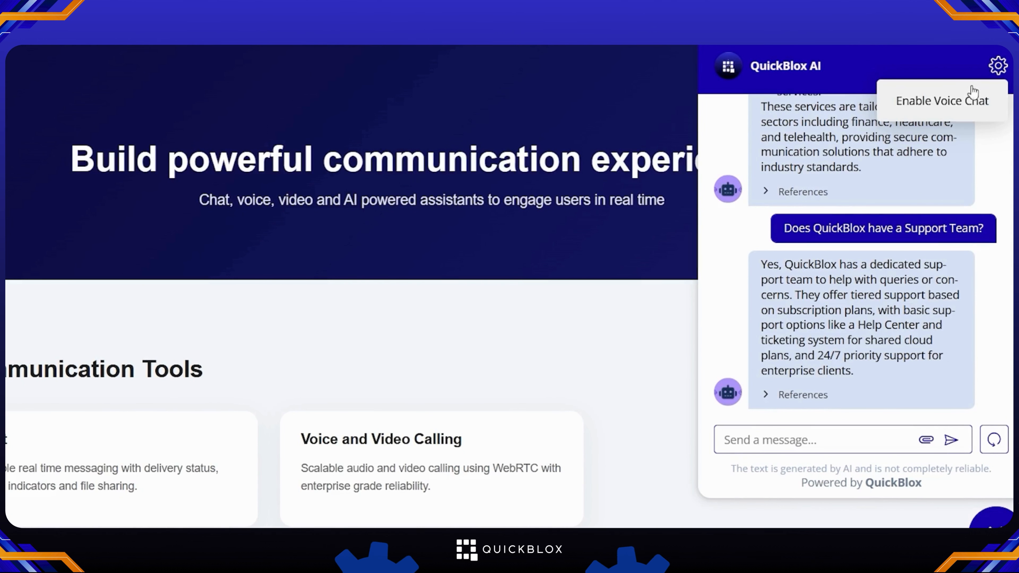
click(942, 117)
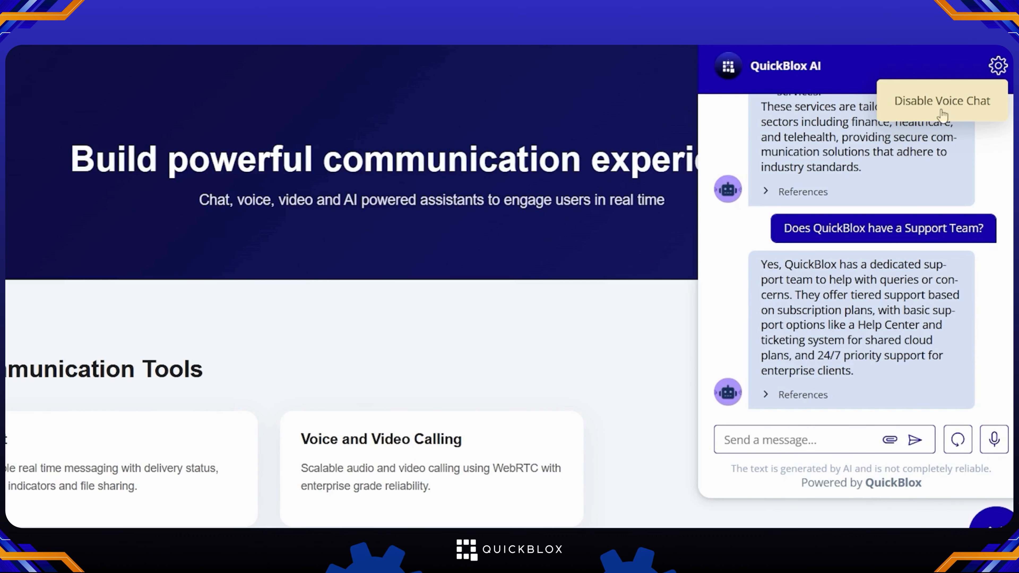
click(990, 446)
click(991, 442)
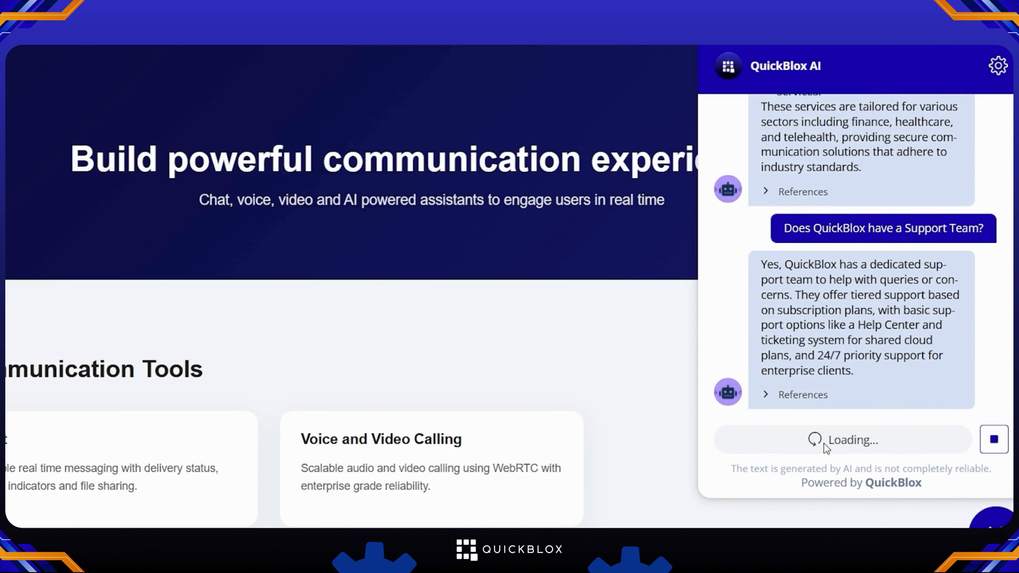
click(915, 441)
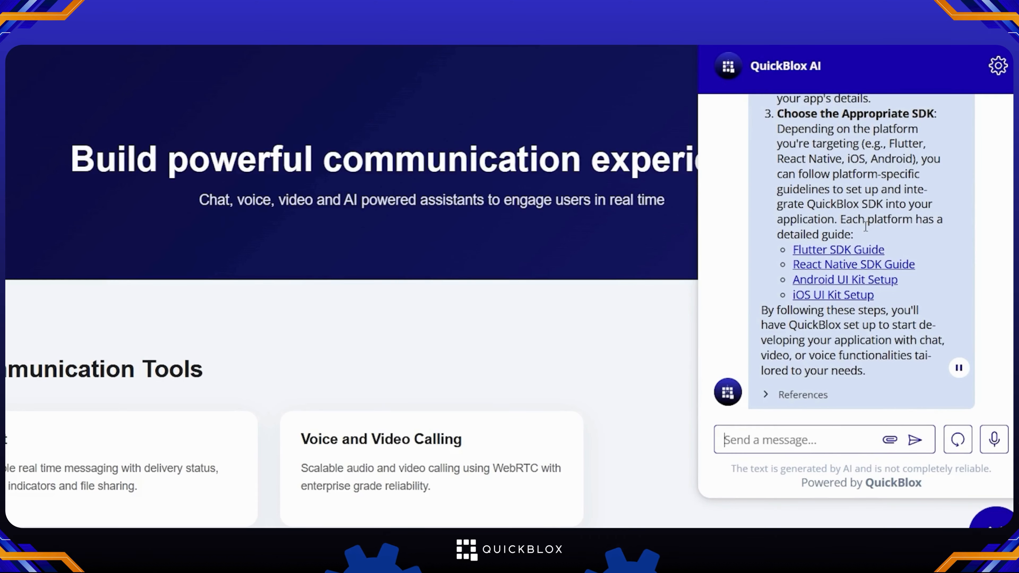
scroll(865, 227, up, 1)
scroll(865, 227, up, 7)
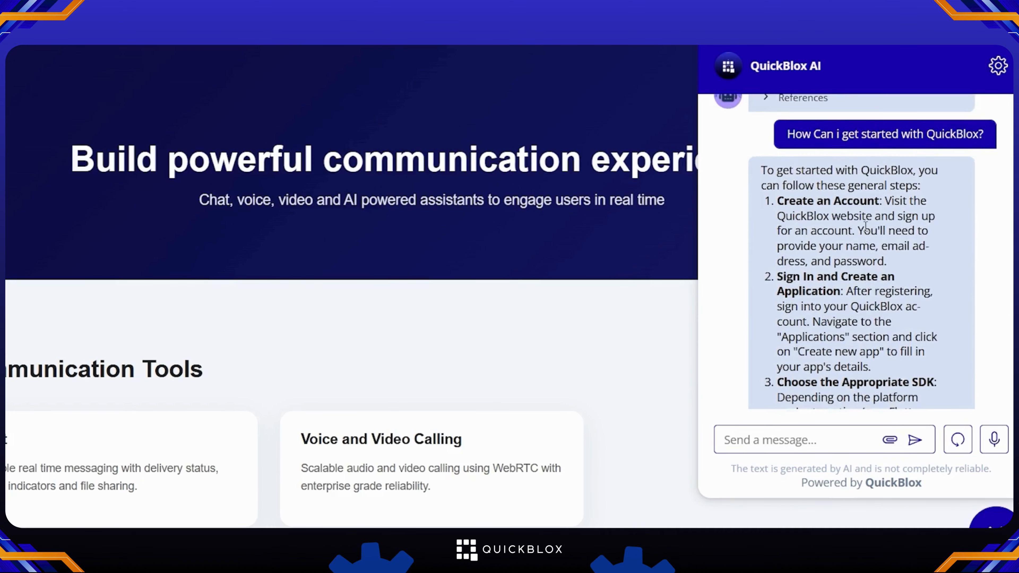
scroll(866, 227, down, 1)
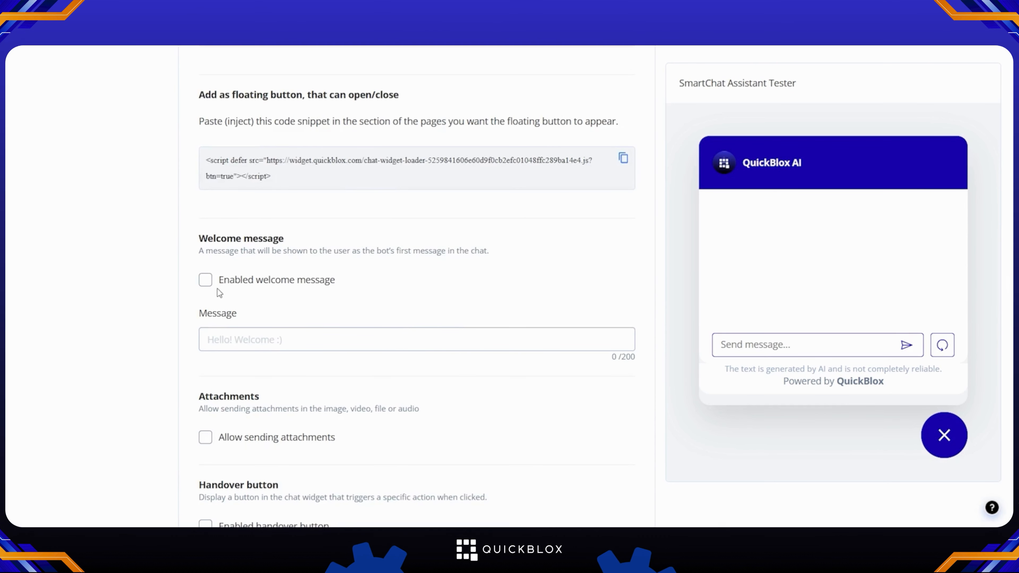
Enable the welcome message "Hello! Welcome to QuickBlox Support!", allow sending attachments, and save the widget settings.
scroll(217, 288, down, 1)
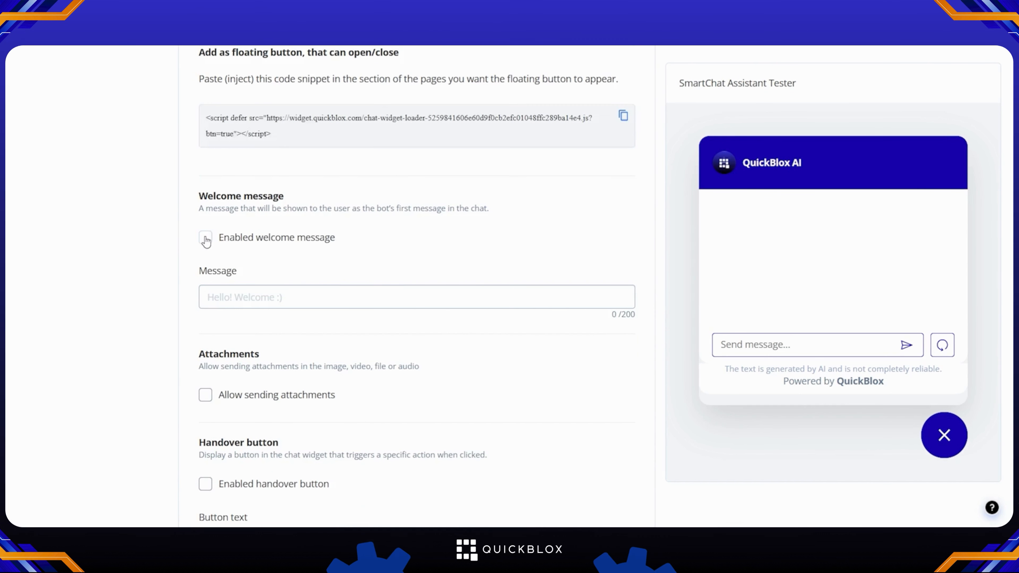
click(205, 238)
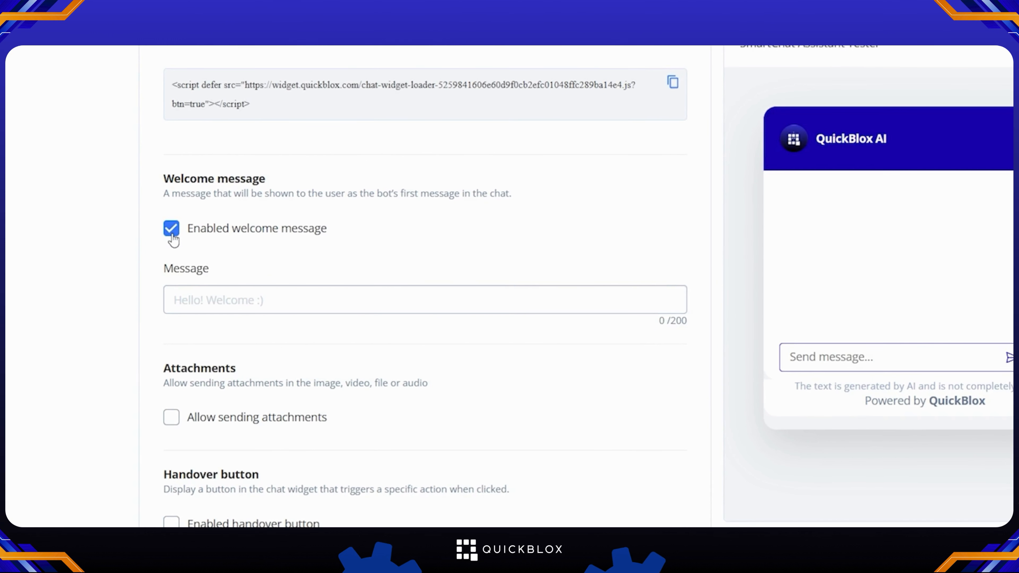
scroll(166, 230, up, 1)
click(209, 350)
text(Hello! Welcome to QuickBlox Support!)
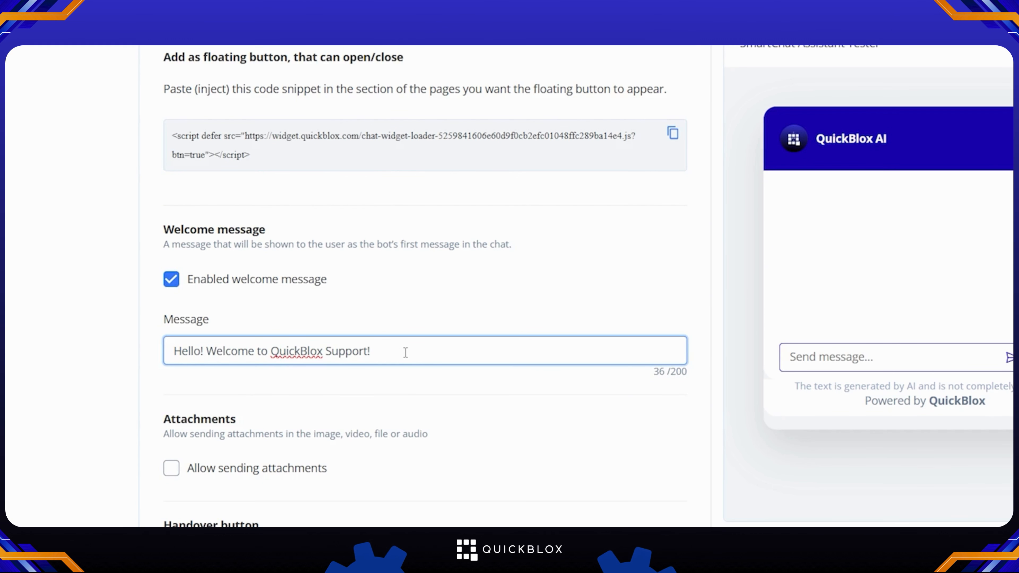
scroll(406, 353, down, 10)
click(572, 461)
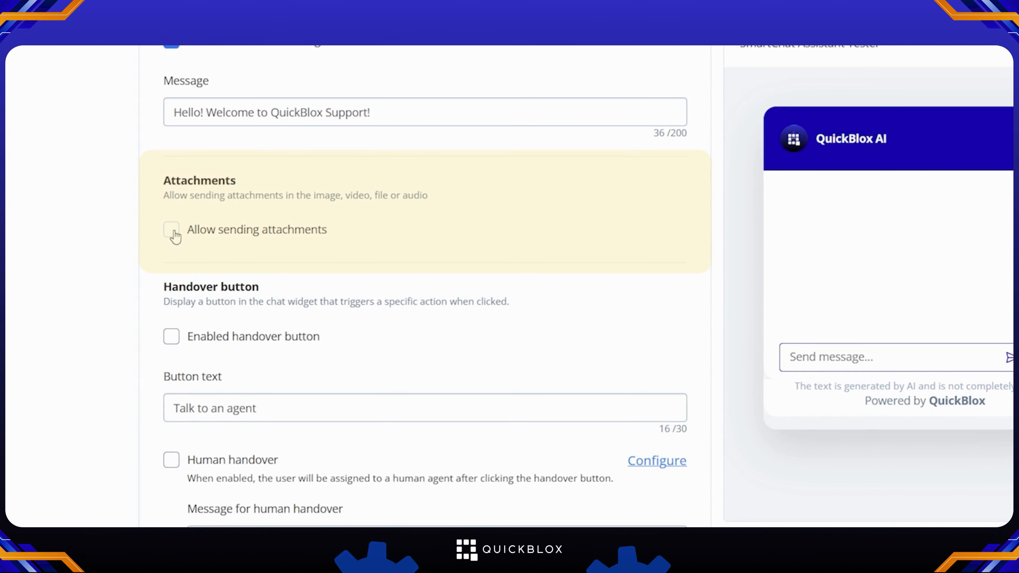
click(174, 235)
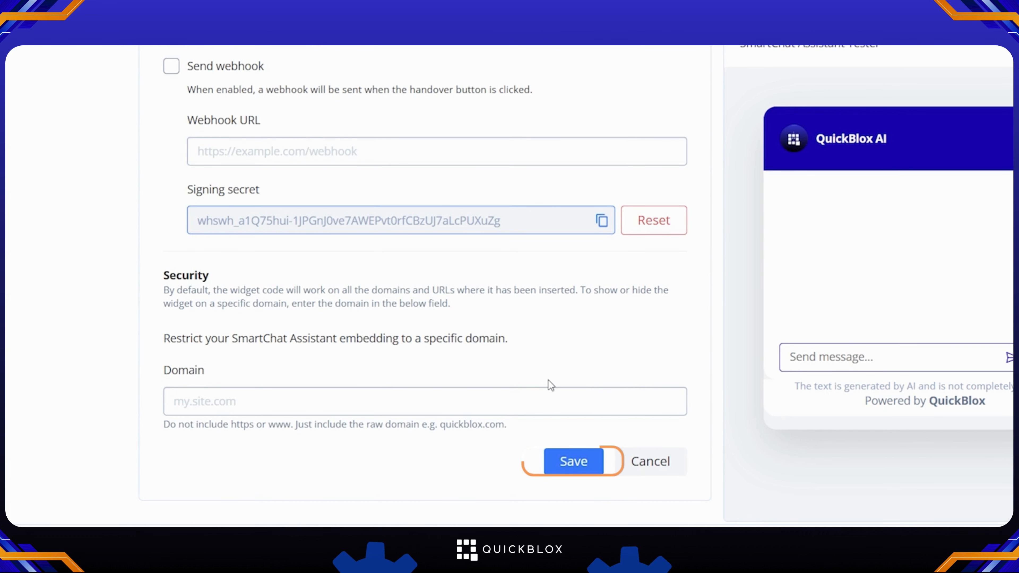
click(574, 461)
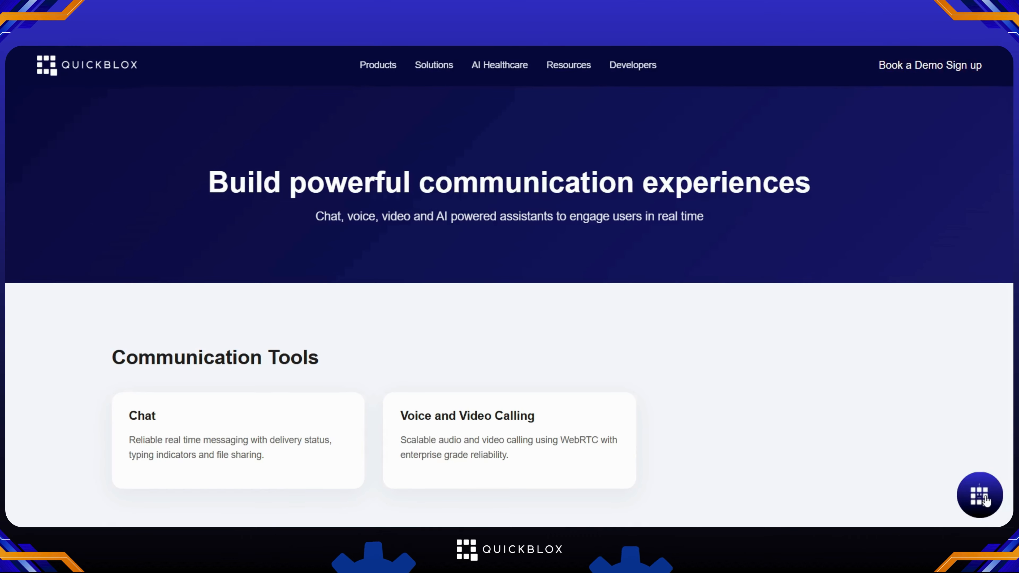
Open the floating chat on the demo website and attach the Question Image file to a message.
click(986, 501)
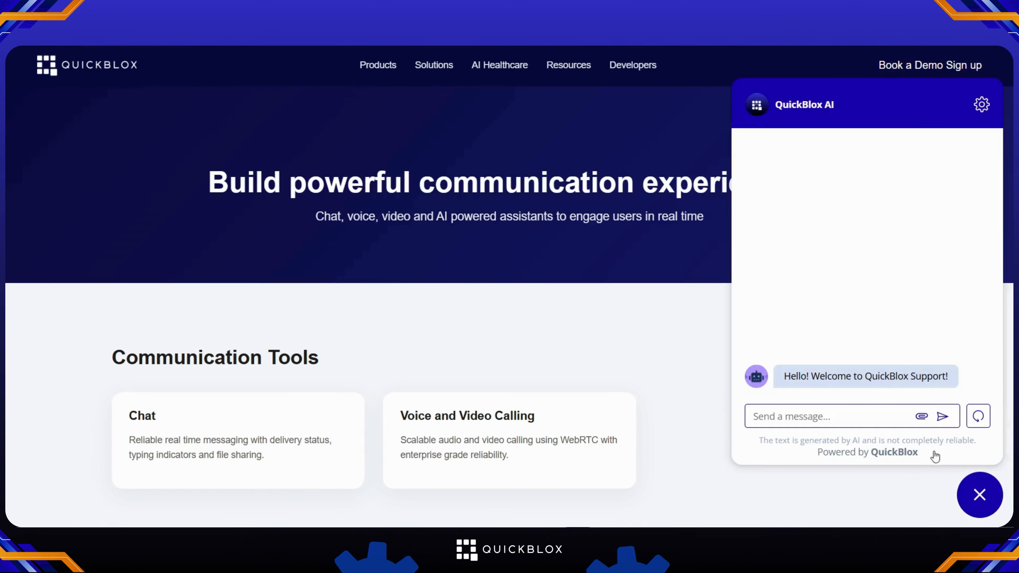
click(922, 417)
click(335, 241)
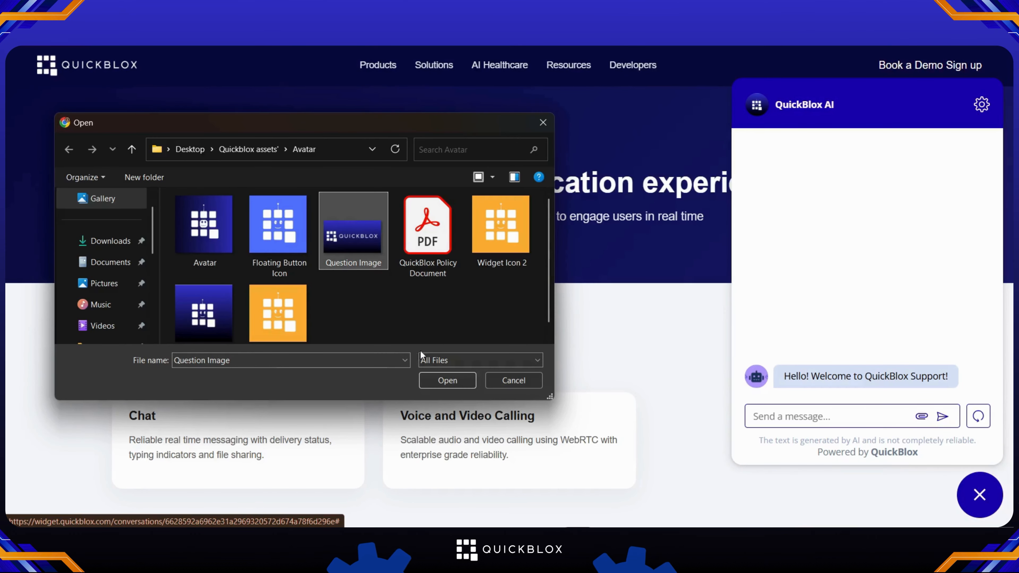
click(439, 383)
Send the question "Can you tell me about this company?" with the attached image and expand the references under the reply.
click(795, 391)
text(Can you tell me about this compan)
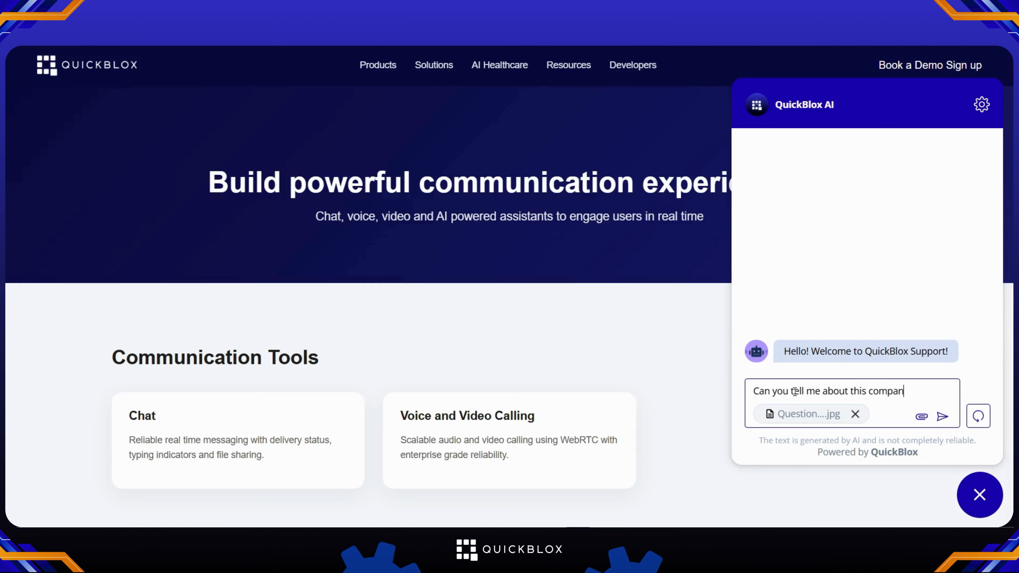
text(y?)
key(Return)
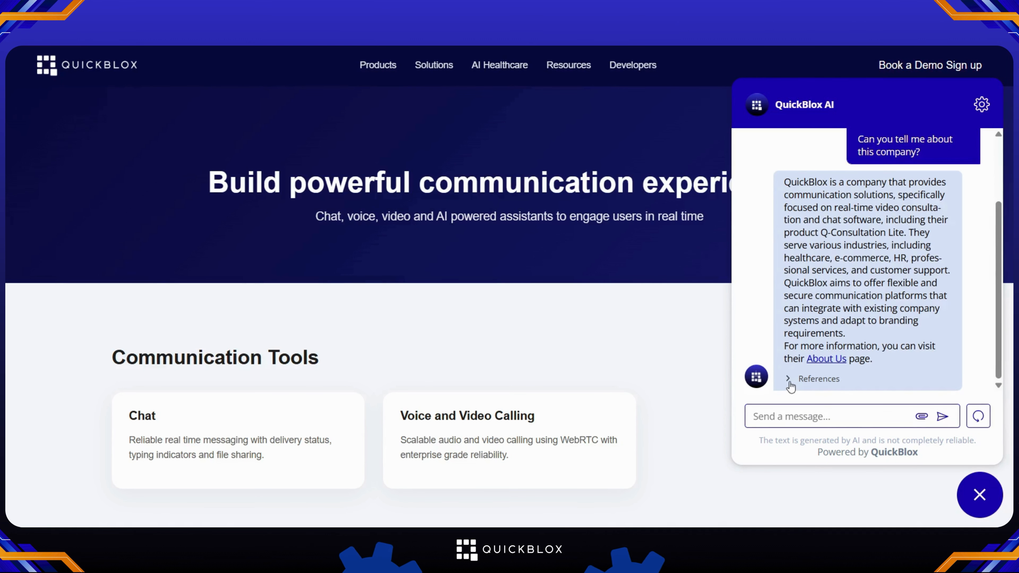
click(789, 379)
scroll(794, 346, up, 5)
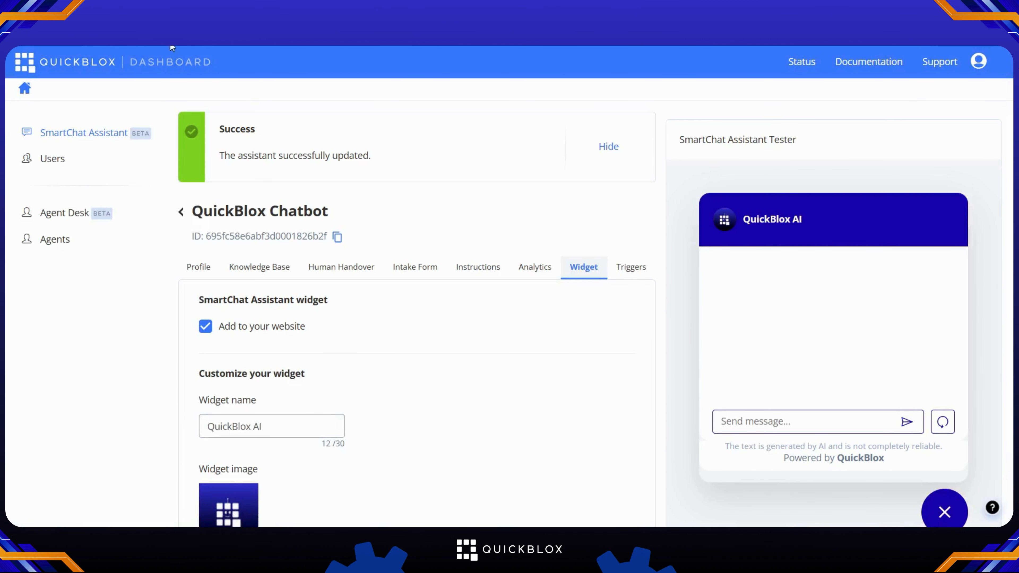
Enable the handover button in the assistant's widget settings and save.
scroll(440, 361, down, 10)
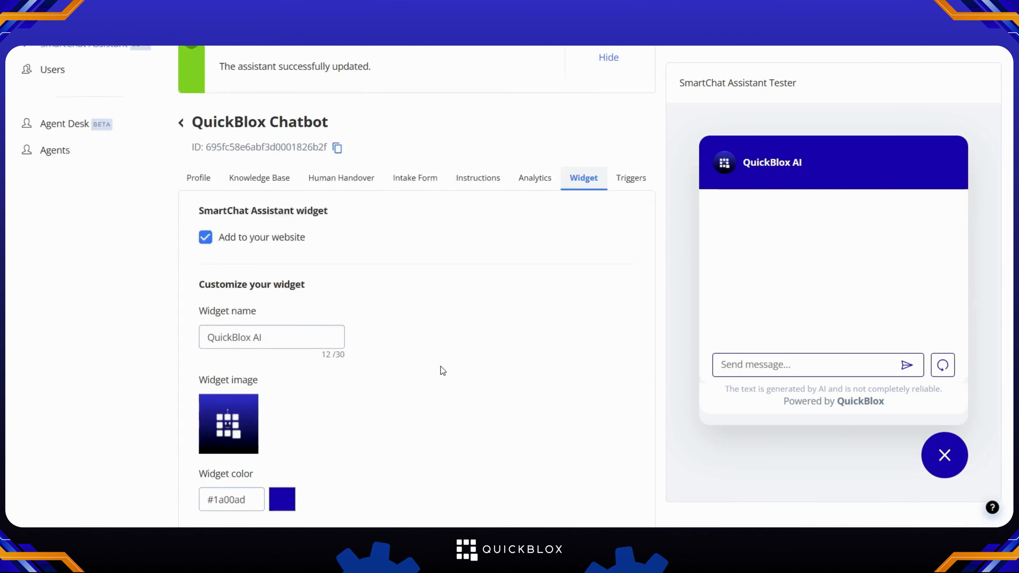
scroll(442, 369, down, 9)
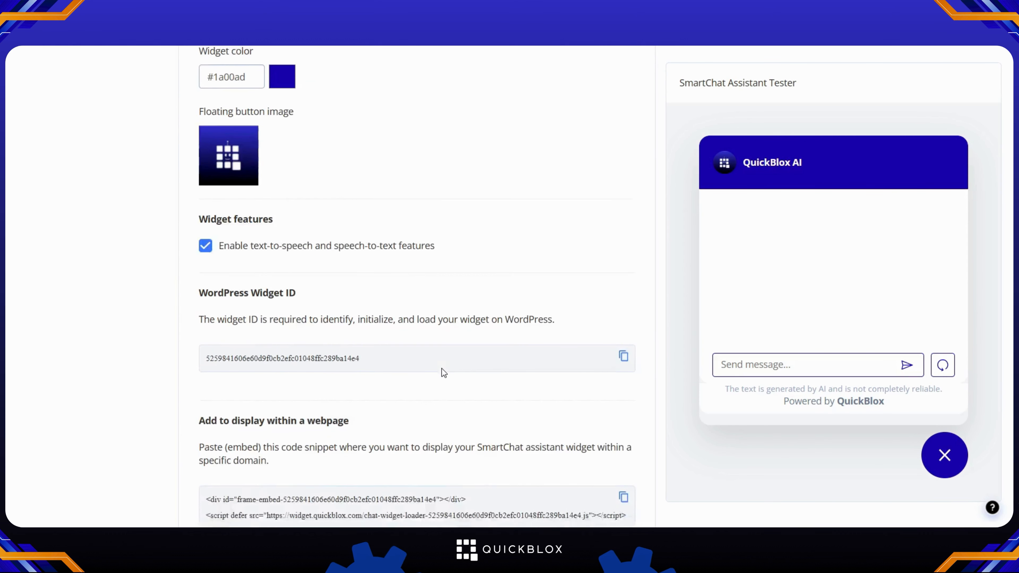
scroll(442, 373, down, 8)
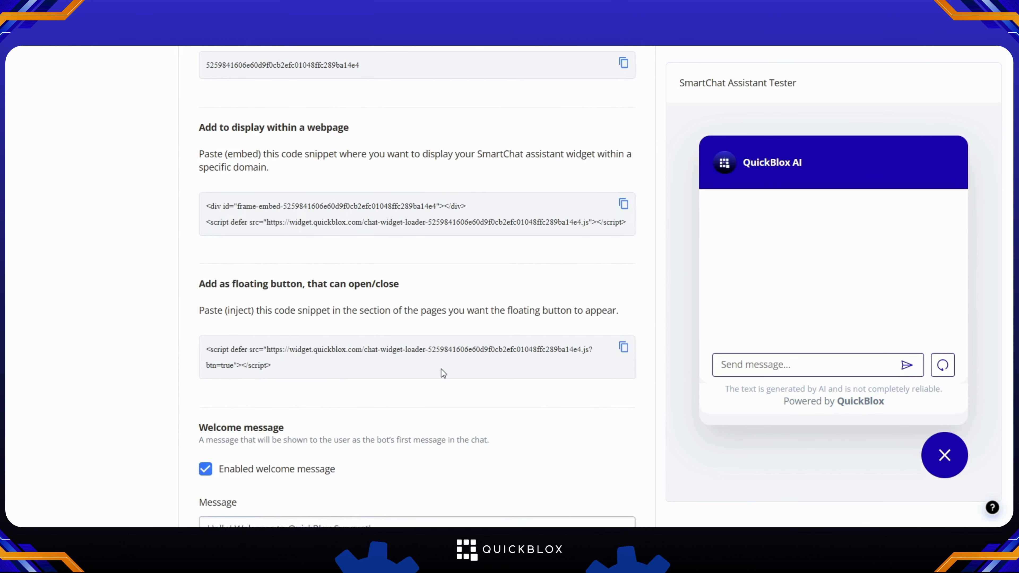
scroll(441, 369, down, 5)
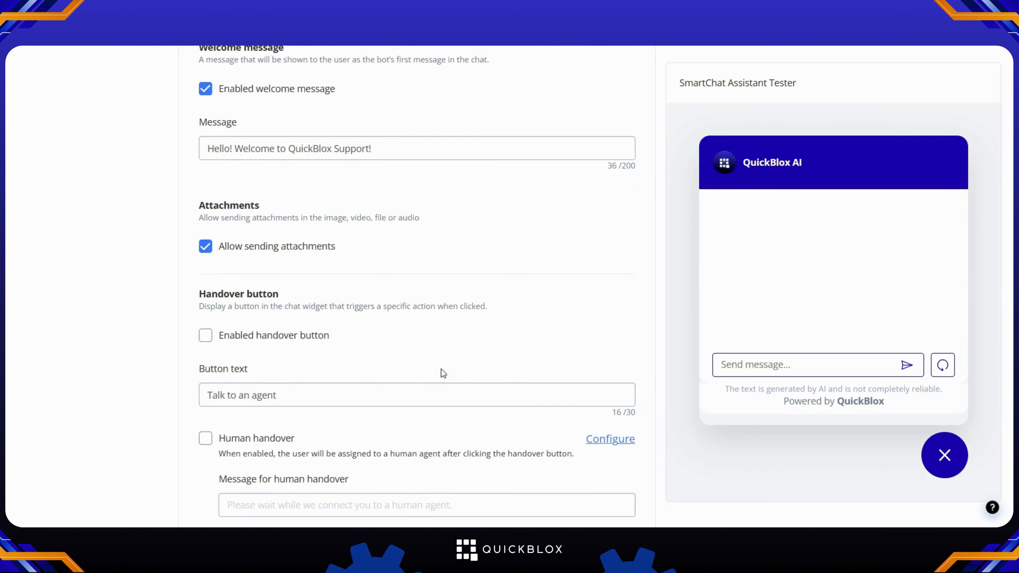
scroll(441, 369, down, 3)
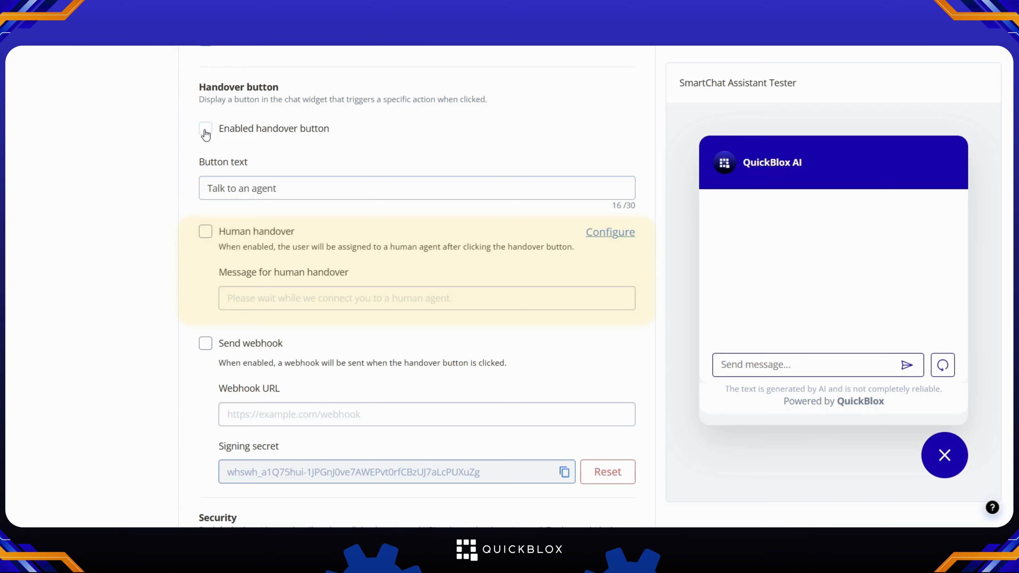
scroll(558, 384, down, 6)
click(537, 430)
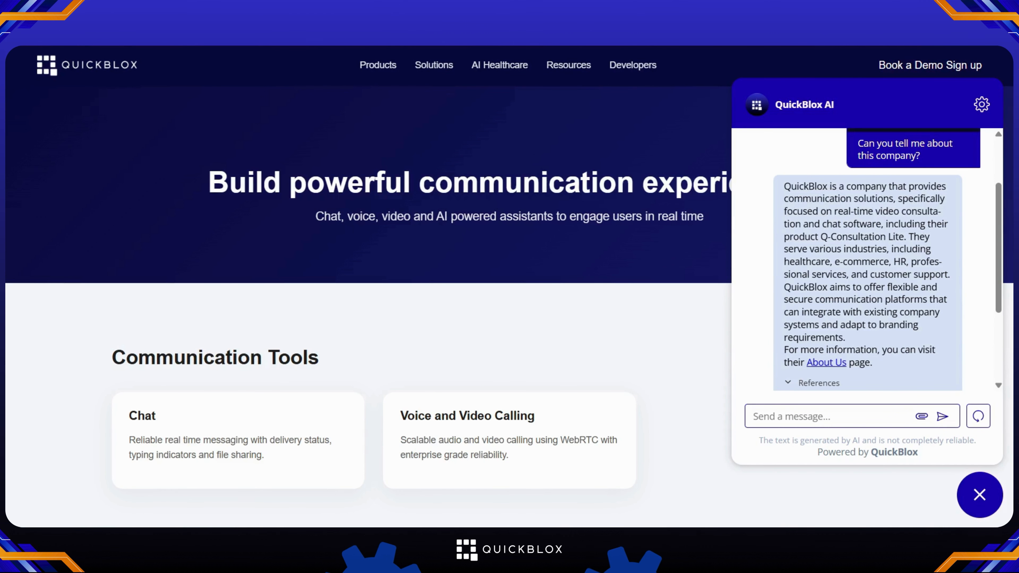
Reload the demo website and open the floating chat to check the handover button.
click(69, 33)
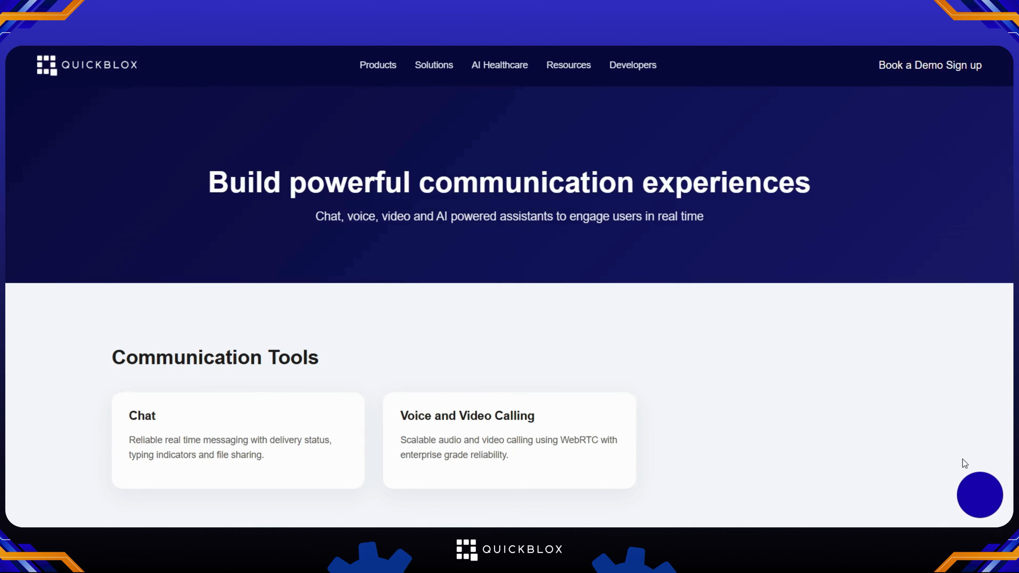
click(976, 492)
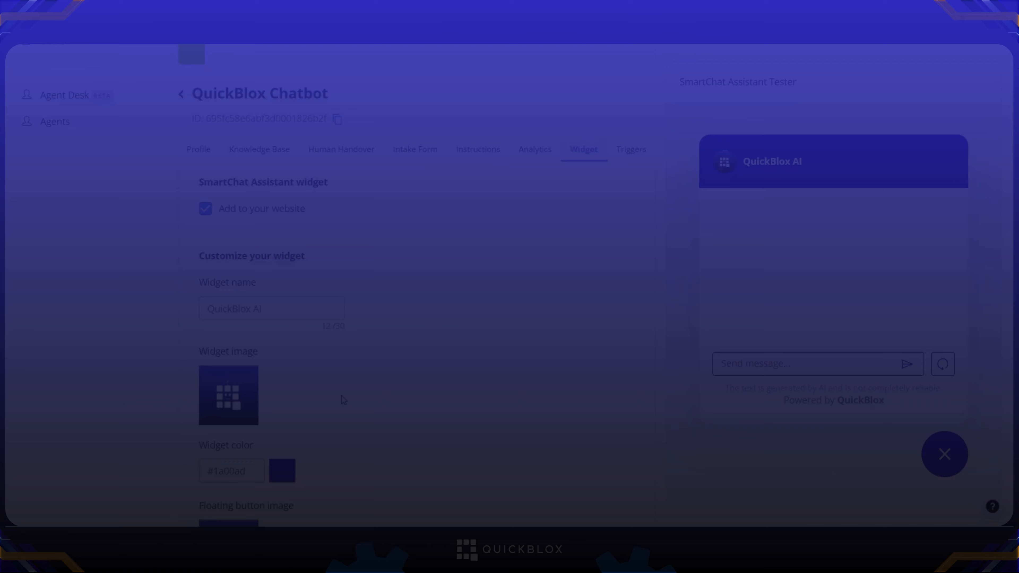
Restrict the SmartChat Assistant embedding to the domain quickblox.com and save the widget settings.
scroll(341, 395, down, 15)
click(272, 387)
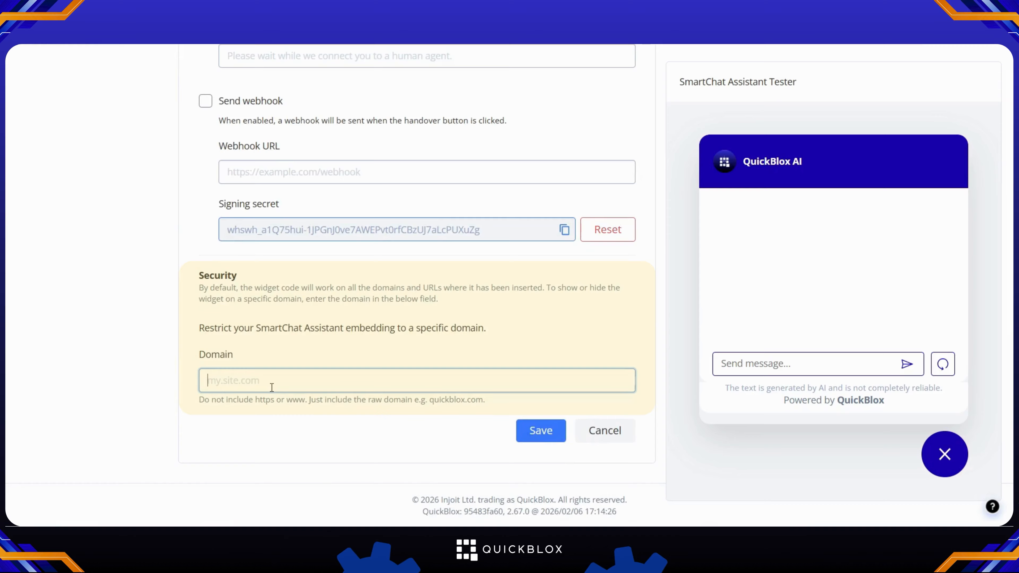
text(quick)
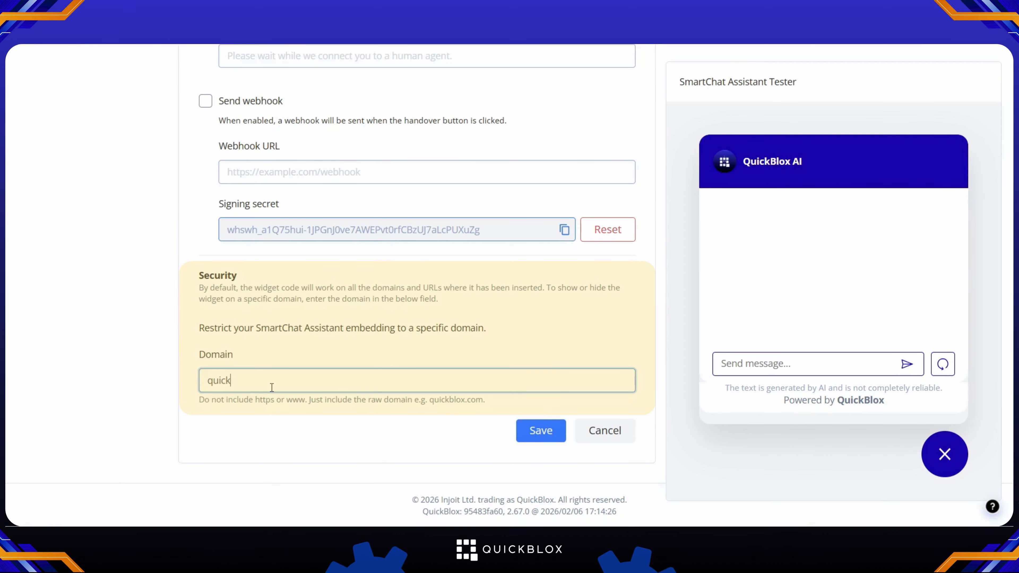
text(blox.com)
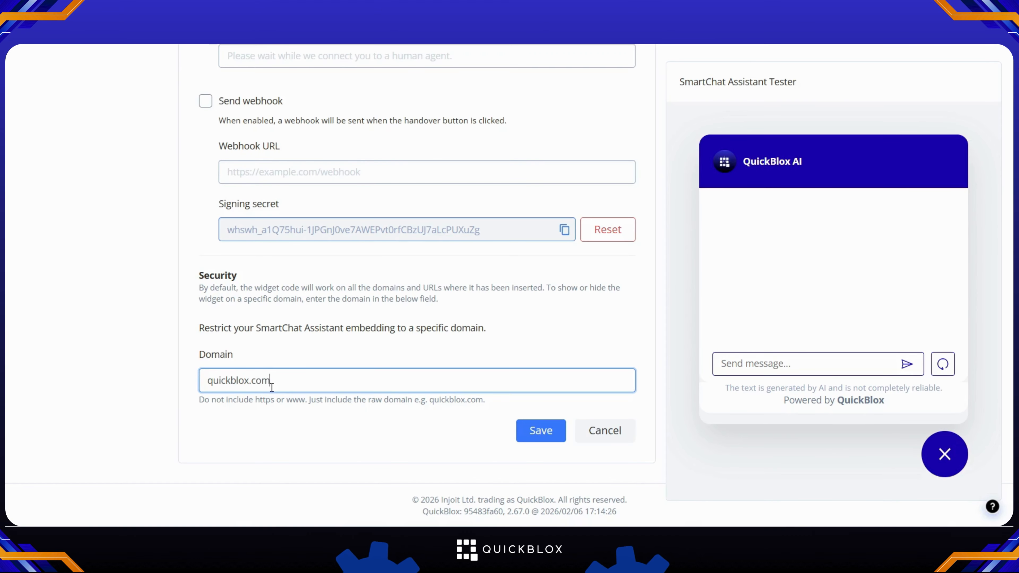
click(531, 432)
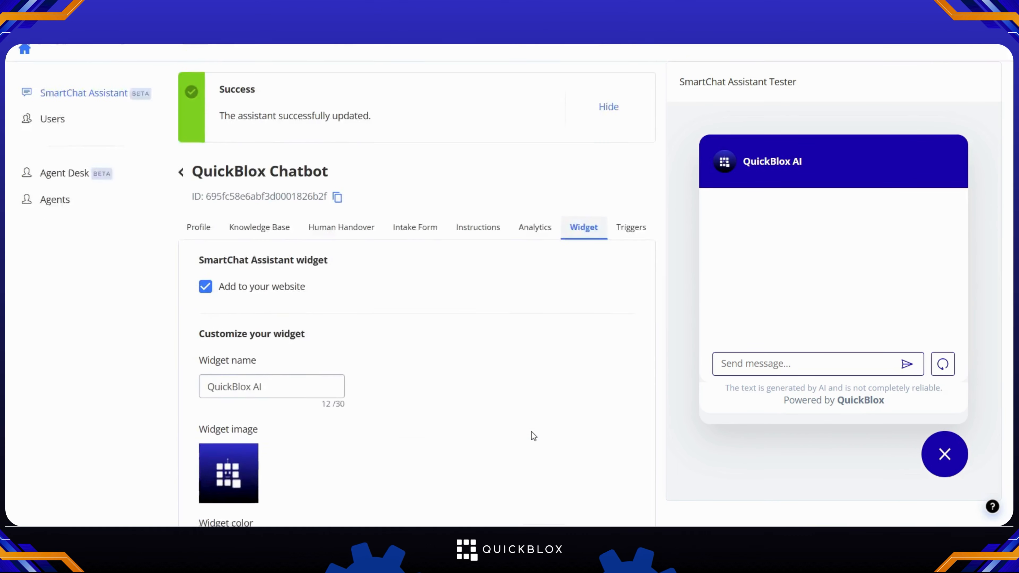